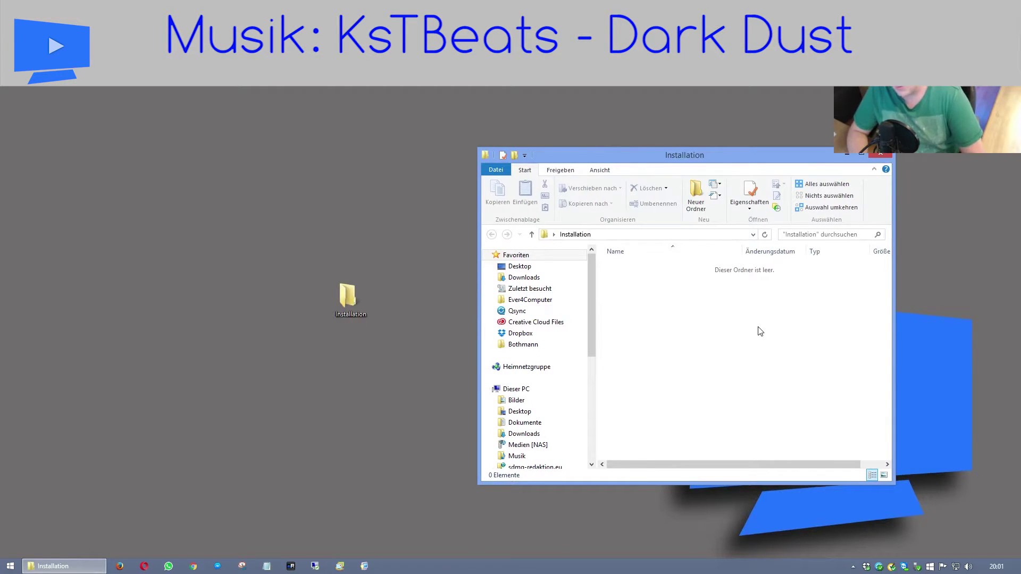
Open Systemsteuerung from the Settings charm to show all Control Panel items in large icons.
key(super)
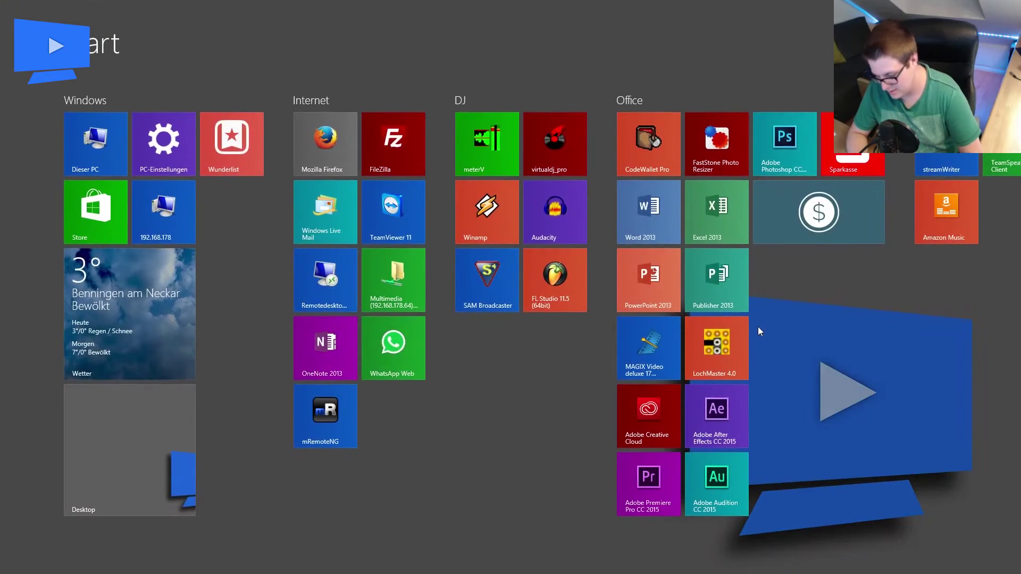
key(super)
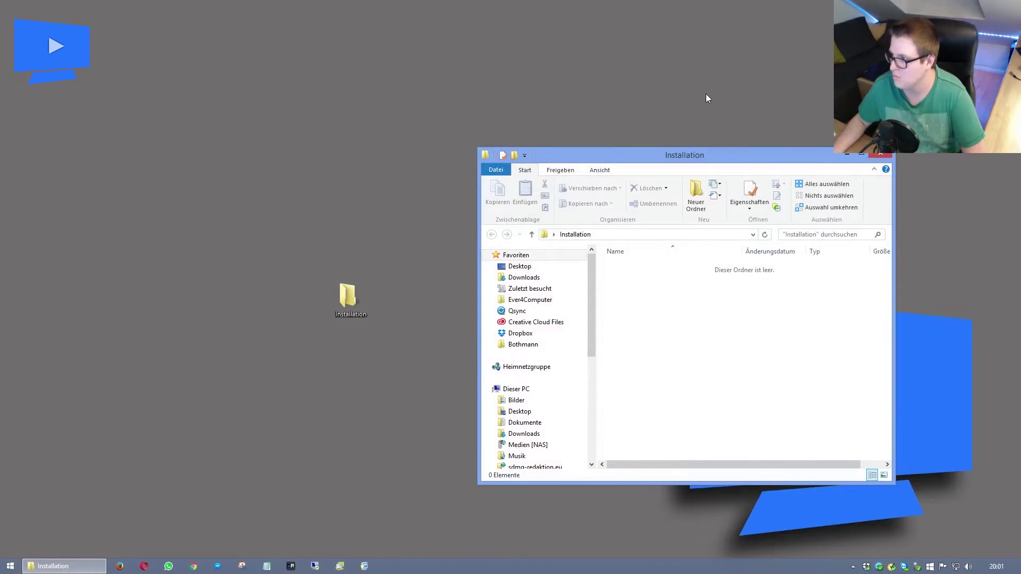
right_click(747, 56)
key(Escape)
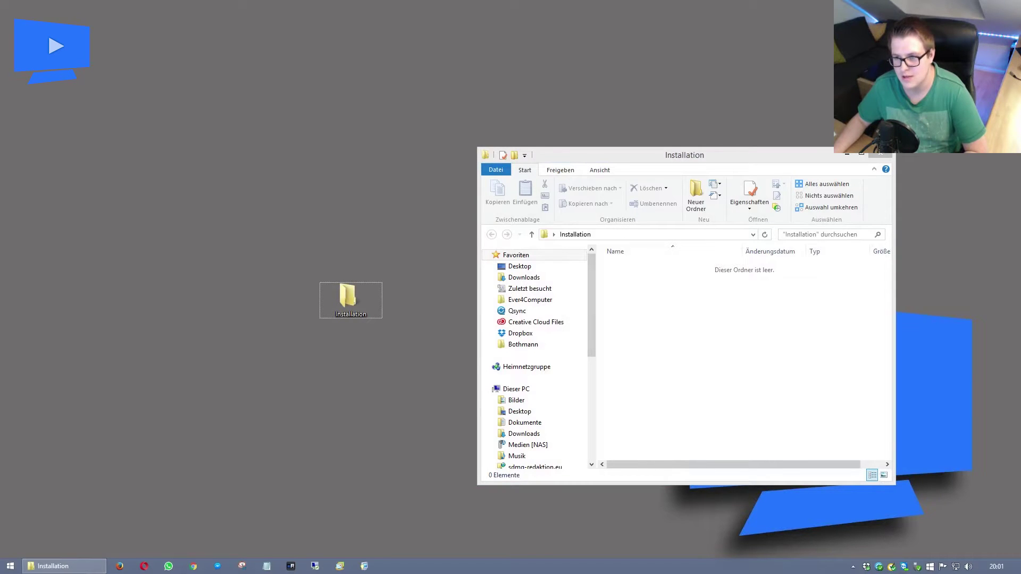
click(997, 304)
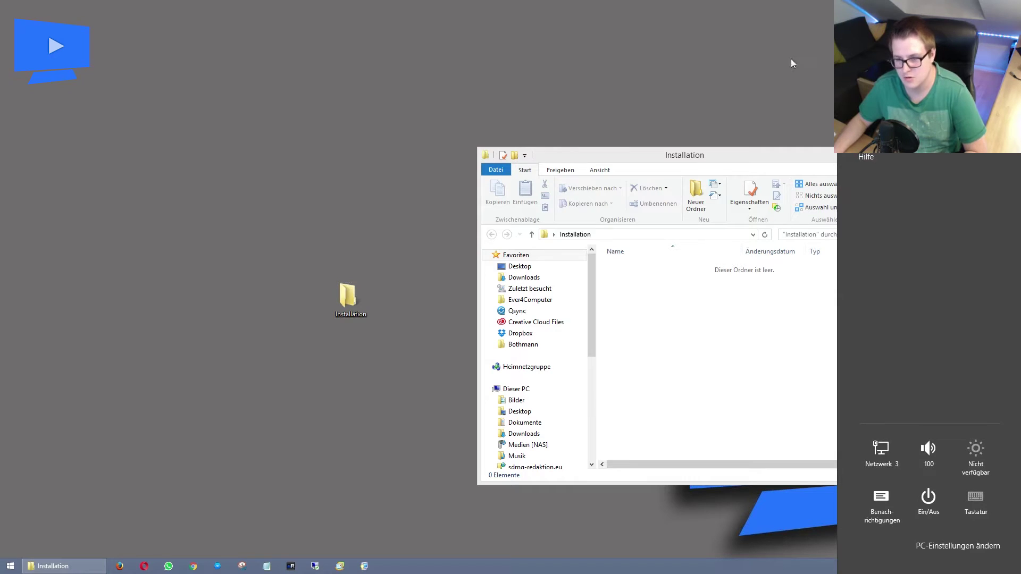
click(697, 56)
key(super+i)
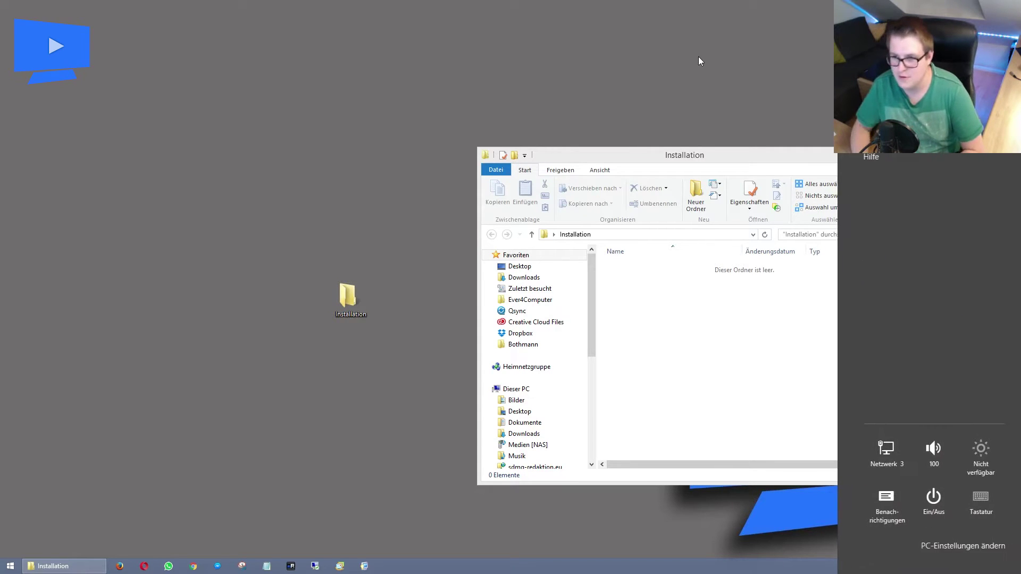
click(873, 80)
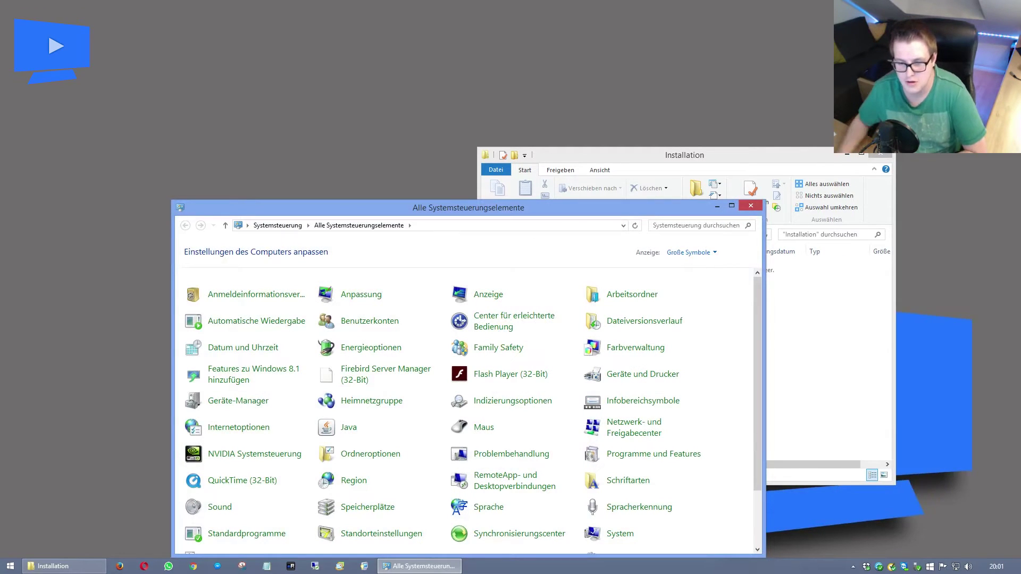
Open Programme und Features, snap it to the left half, and scroll through the 245 programs.
click(680, 456)
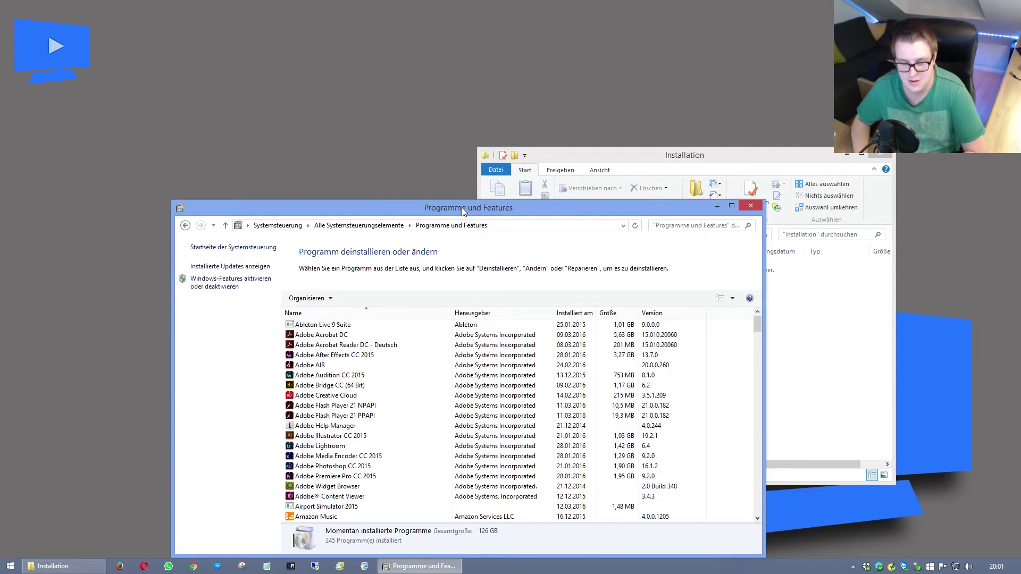
key(super+Left)
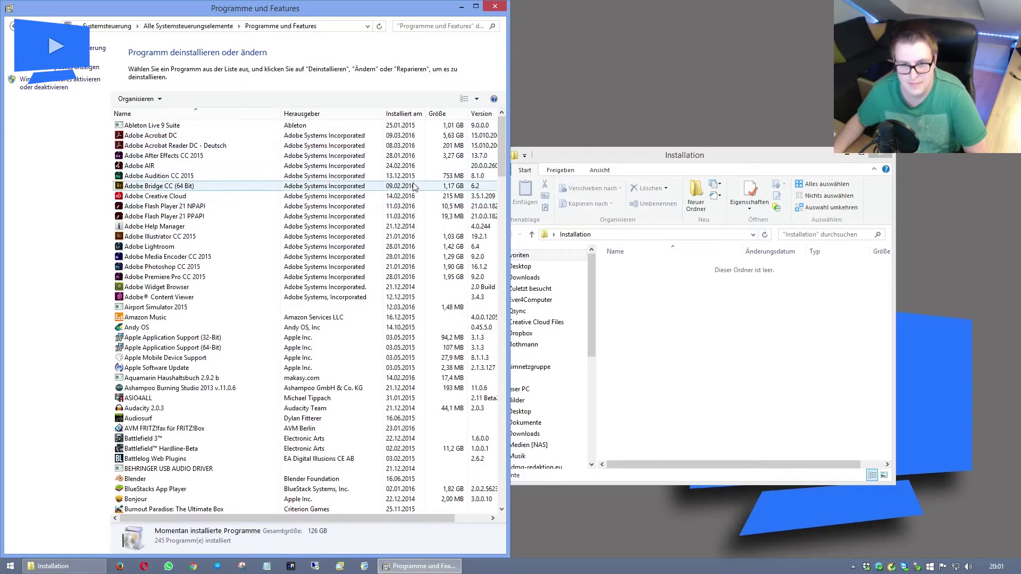
scroll(425, 191, down, 9)
scroll(415, 187, down, 20)
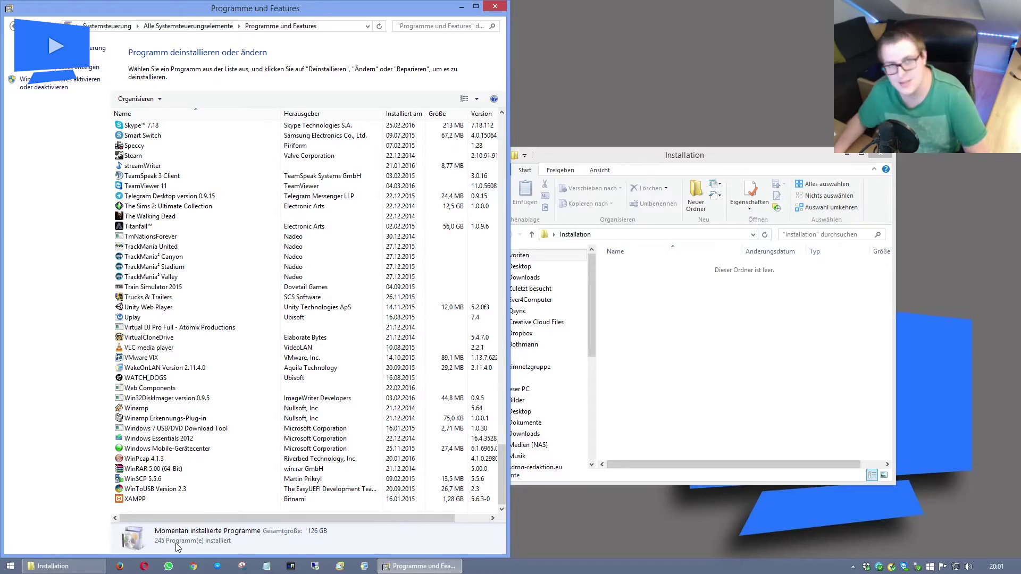
scroll(209, 443, up, 20)
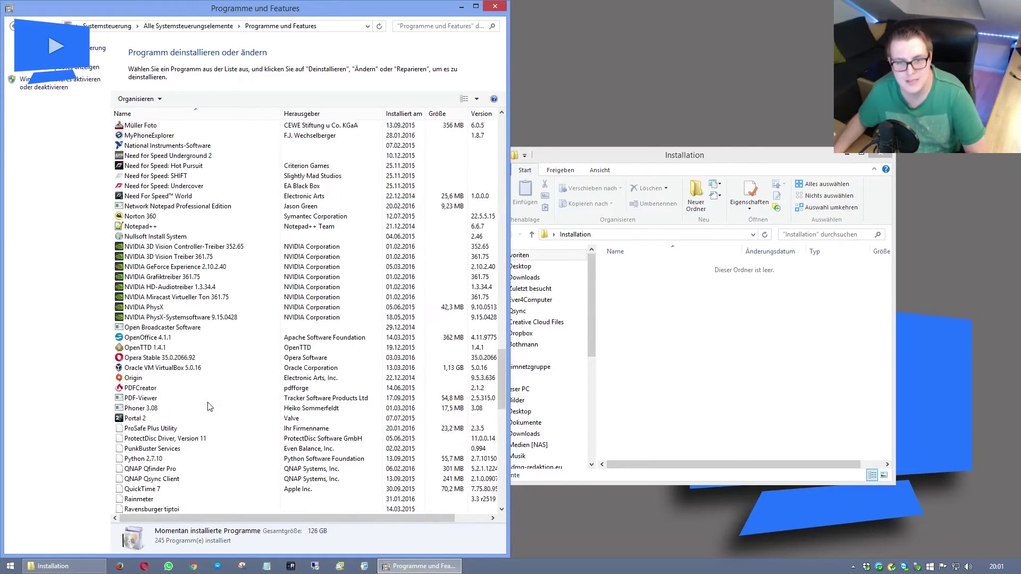
scroll(207, 407, up, 10)
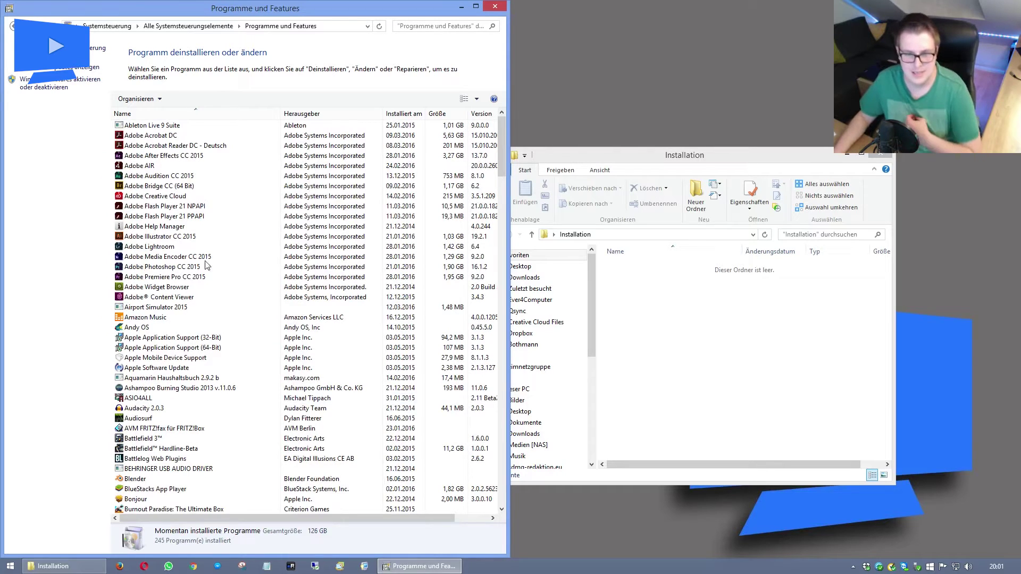
Step through the program list from Ableton Live 9 Suite down to Adobe Acrobat Reader DC - Deutsch.
click(182, 127)
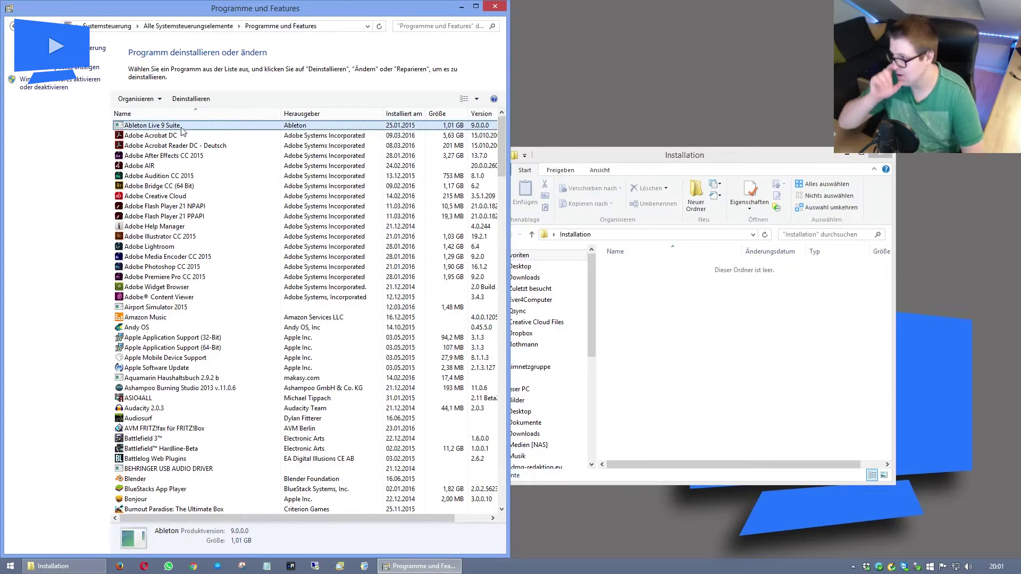
key(Down)
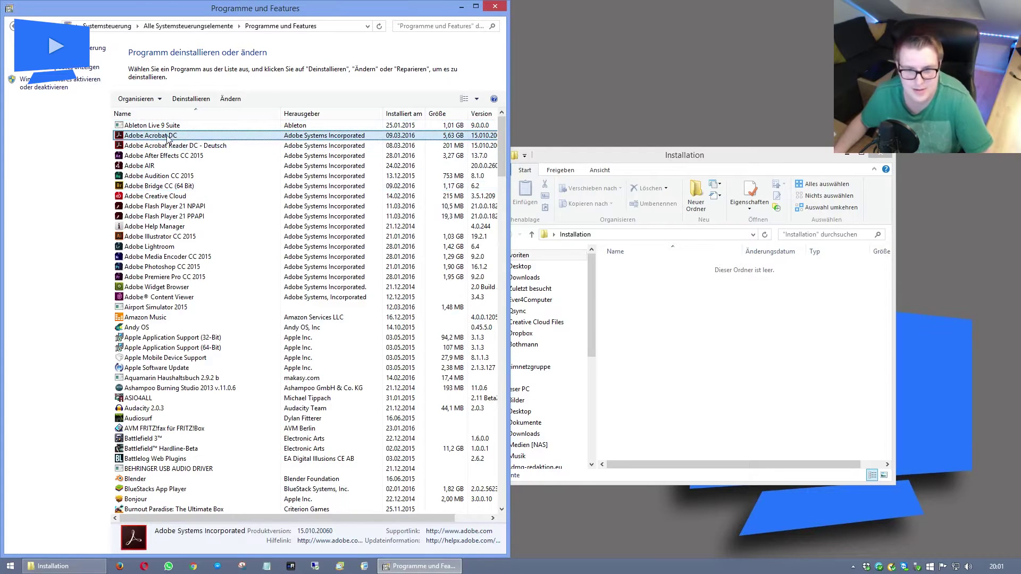
key(Up)
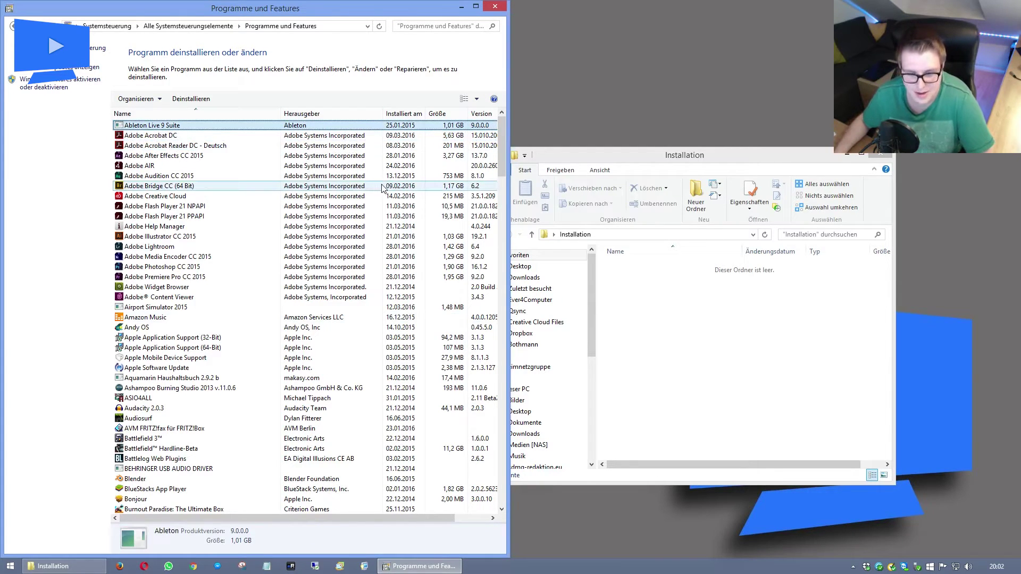
key(Down)
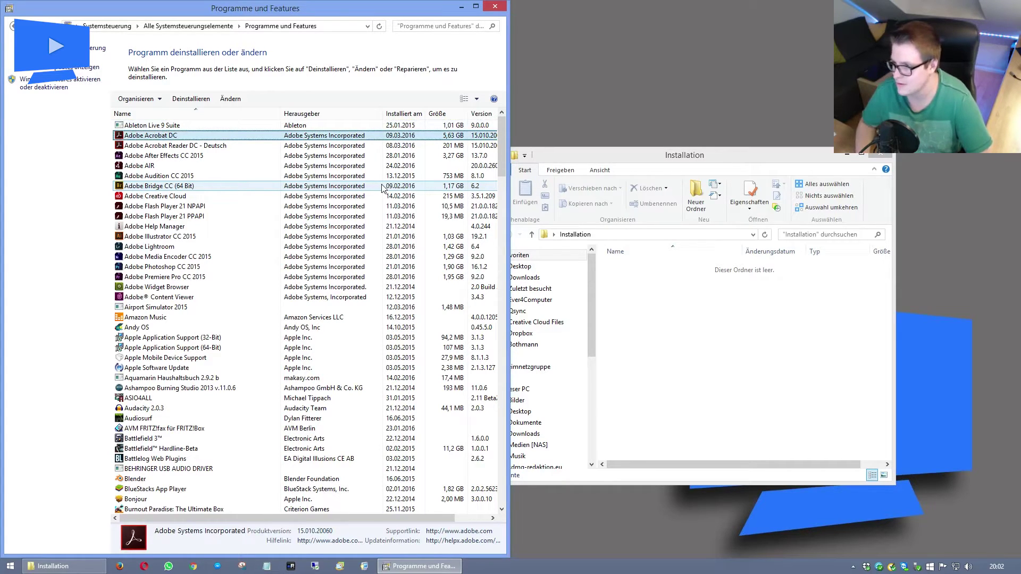
key(Down)
key(Up)
key(Down)
key(Up)
key(Down)
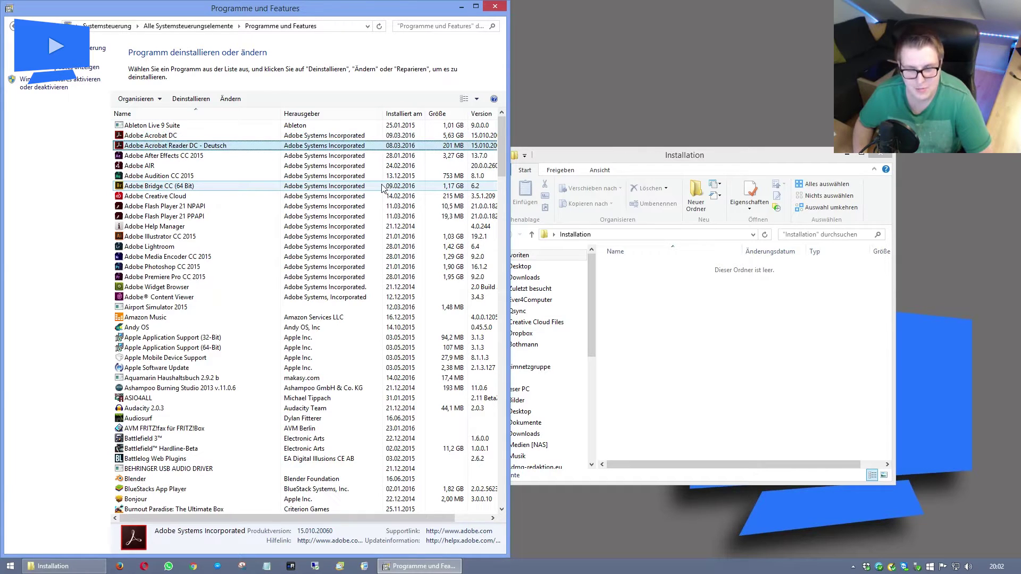
Move down past After Effects and Creative Cloud to Adobe Content Viewer and start its uninstall.
key(Down)
key(Up)
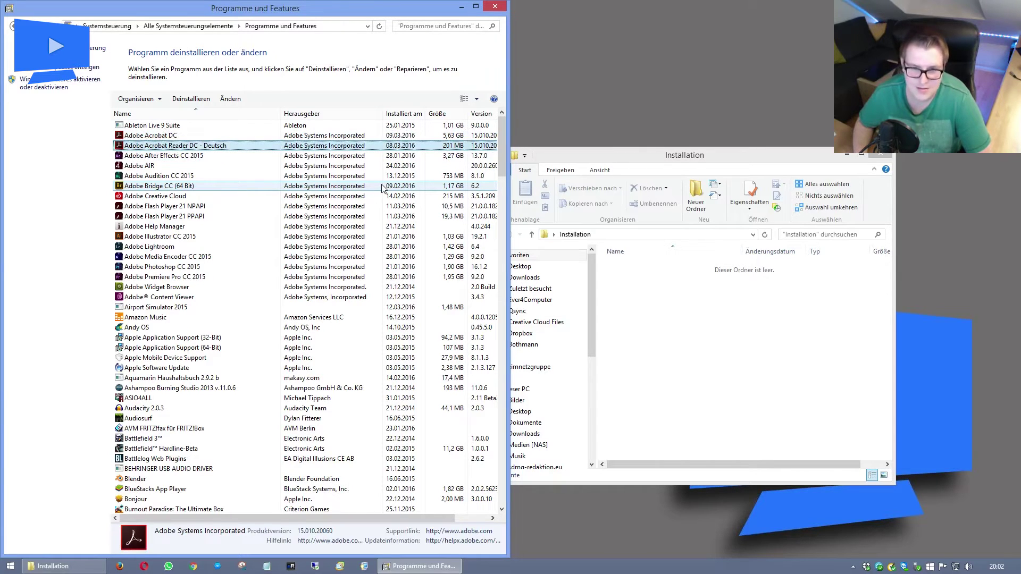
key(Down)
key(Up)
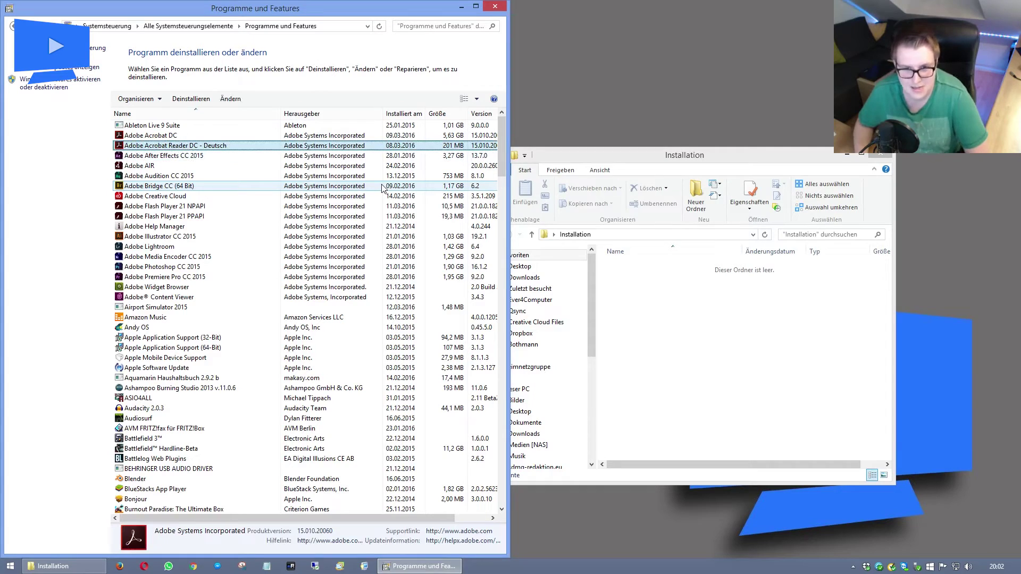
key(Down)
key(Up)
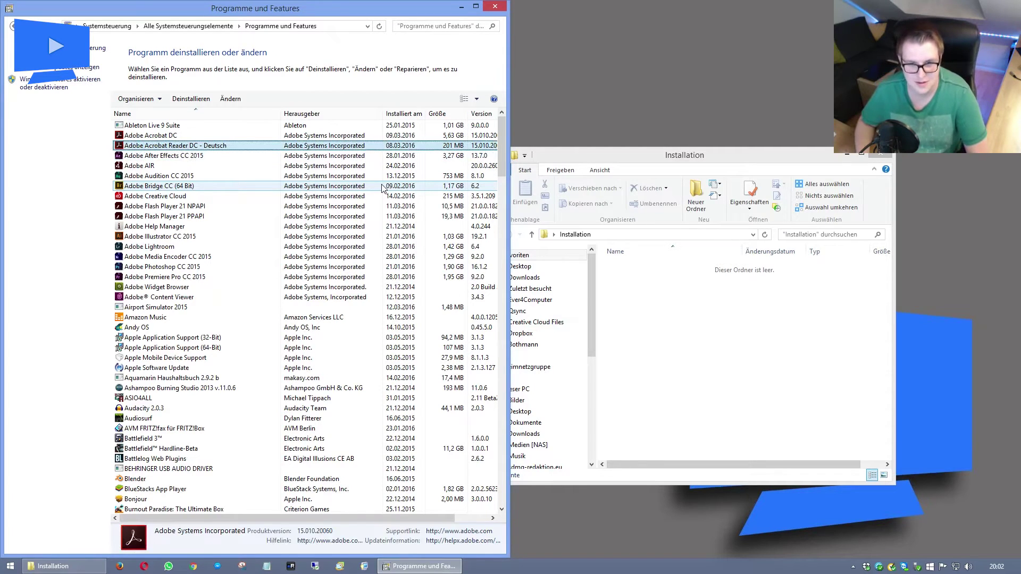
key(Down)
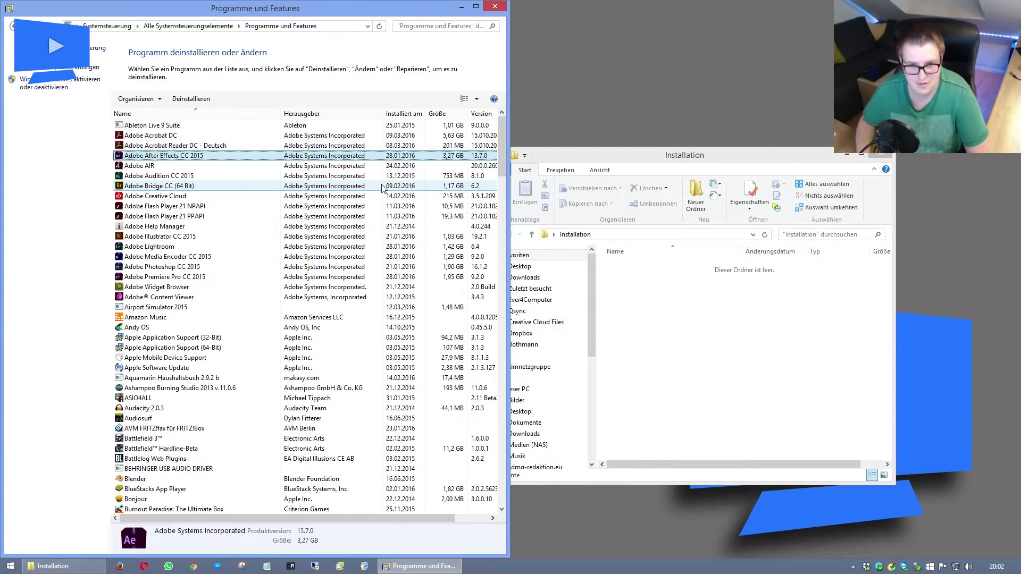
key(Down)
key(Down)
key(Down)
key(Down)
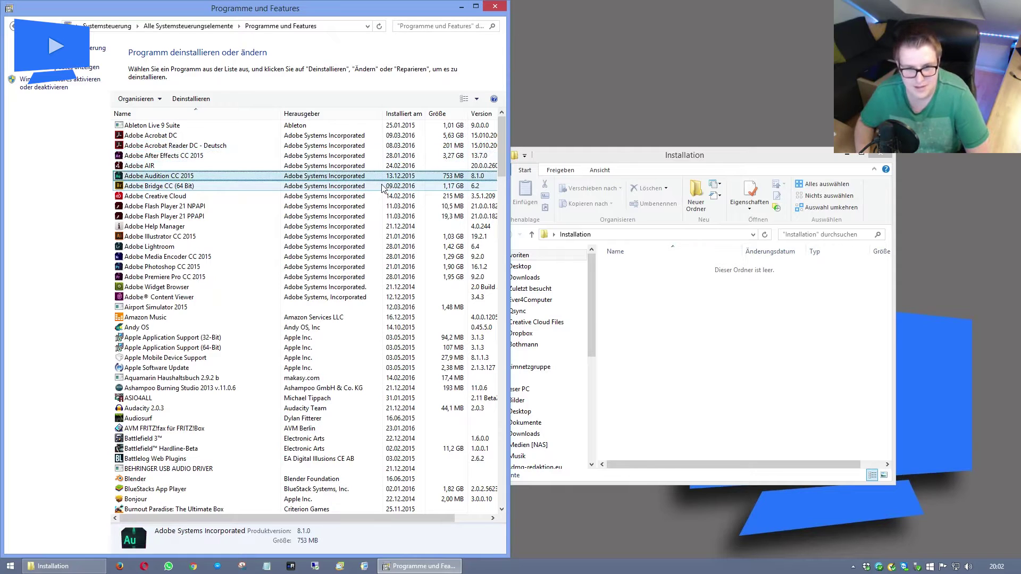
key(Down)
key(Down)
key(Down)
key(Down)
key(Down)
key(Down)
key(Down)
key(Down)
key(Down)
key(Down)
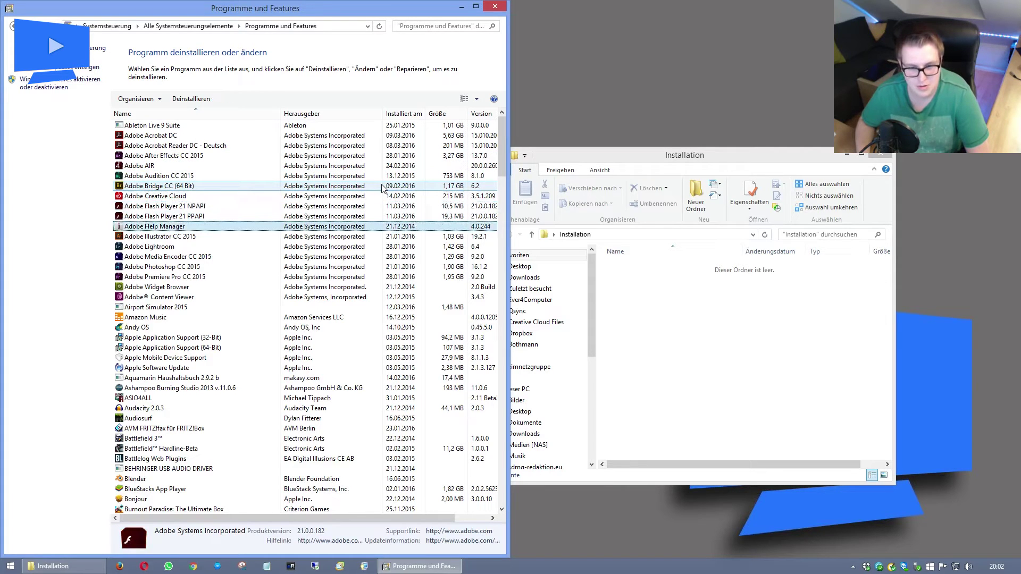
key(Return)
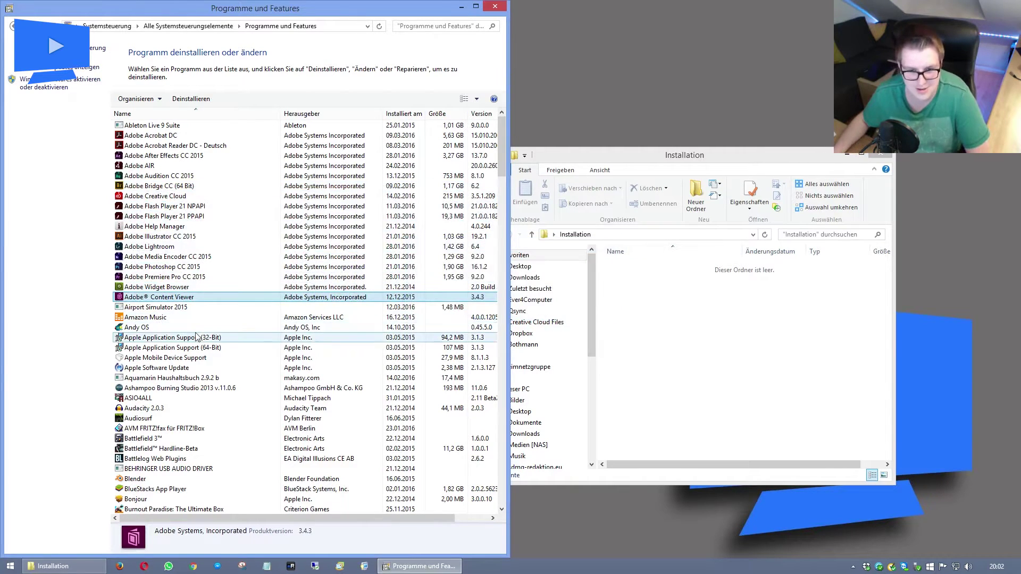
Select Audacity 2.0.3 to check its version, then launch a new Chrome window.
click(207, 308)
click(192, 319)
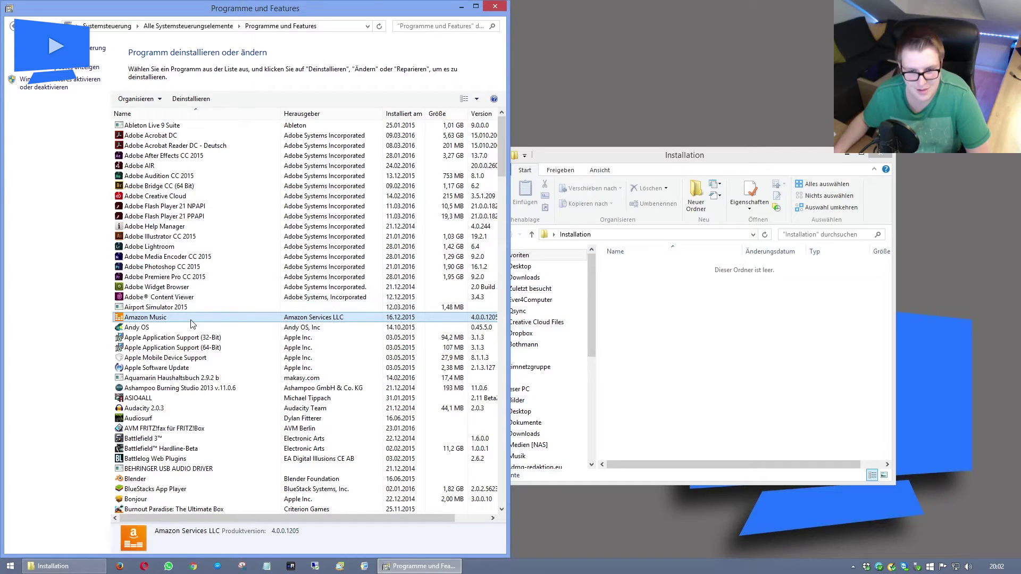
click(191, 326)
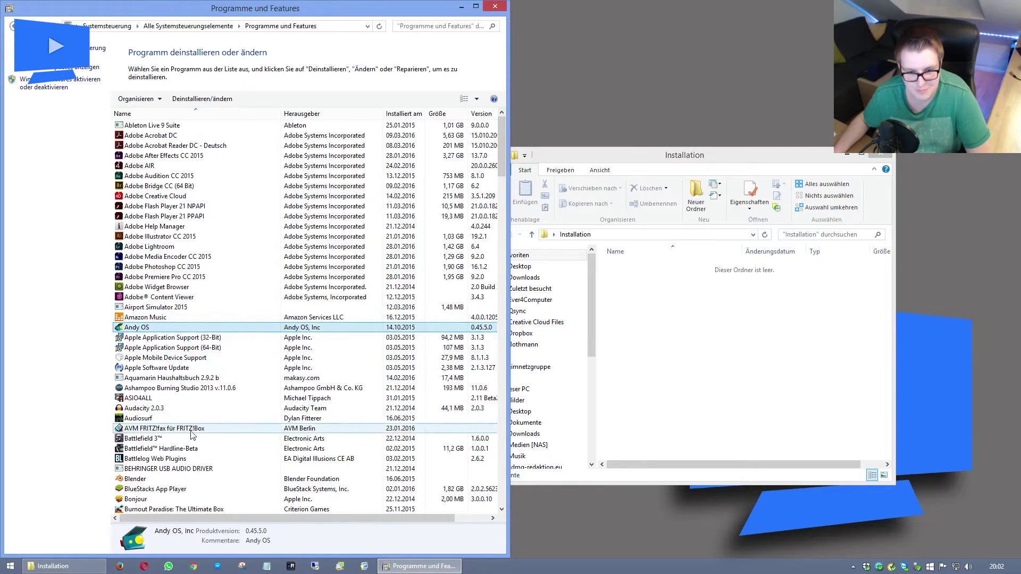
click(172, 408)
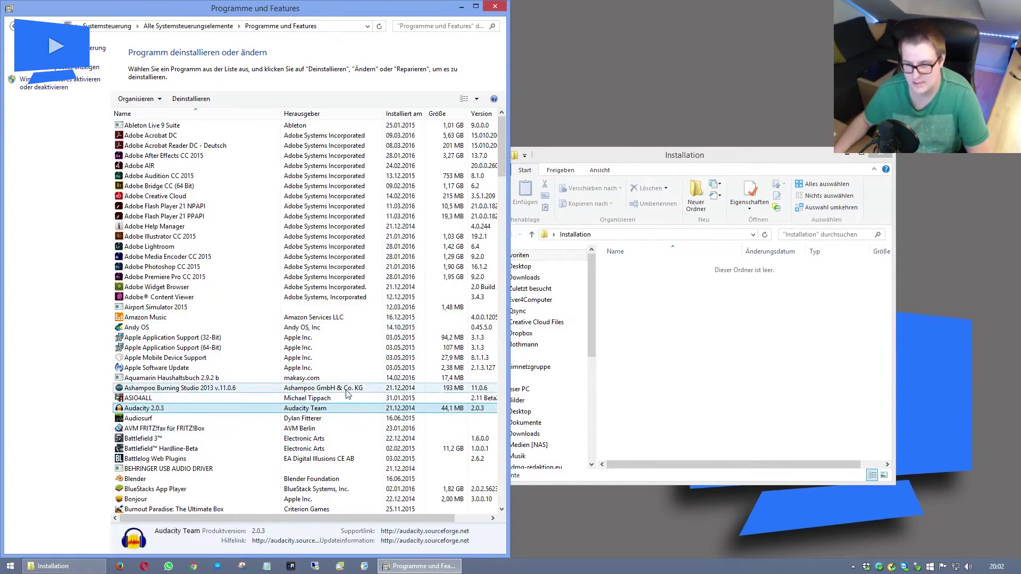
click(193, 566)
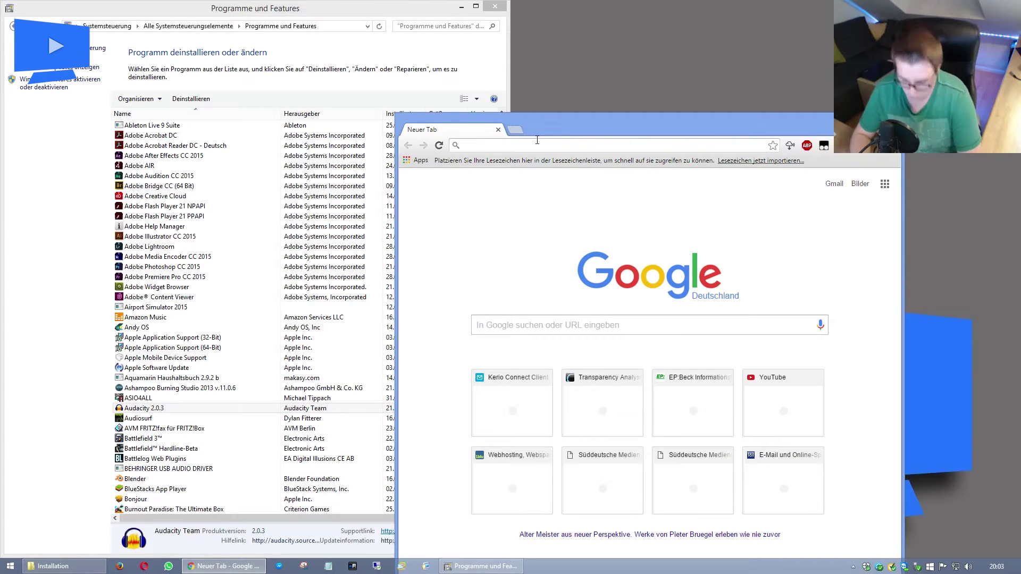
Search Google for audacity and start the Audacity download from CHIP.
text(audac)
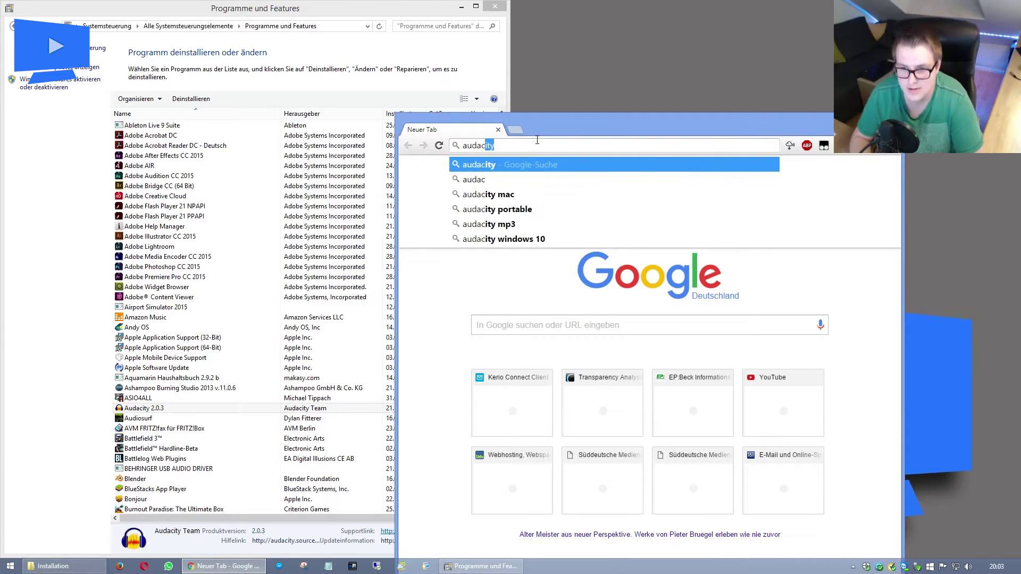
key(Return)
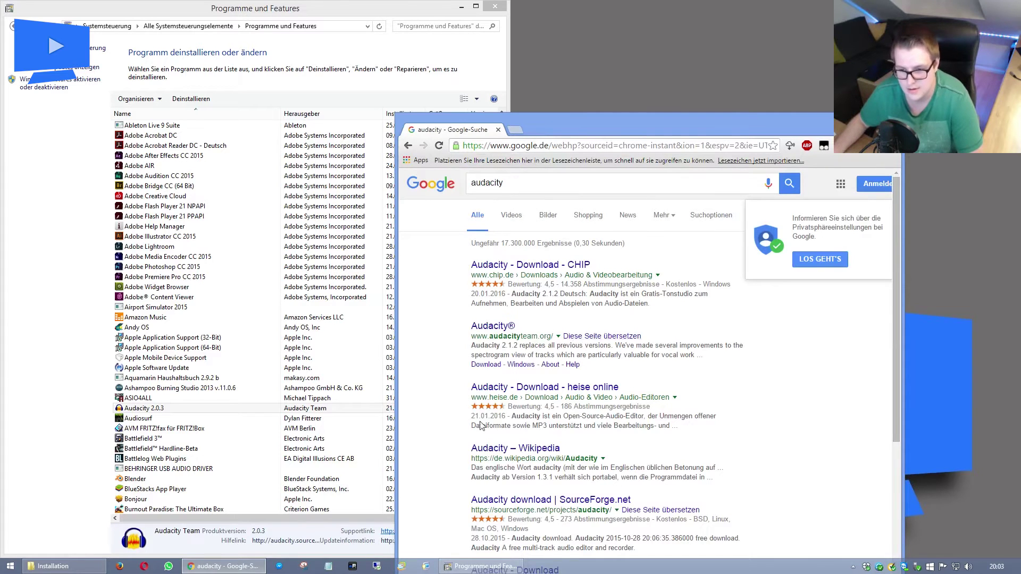
click(531, 269)
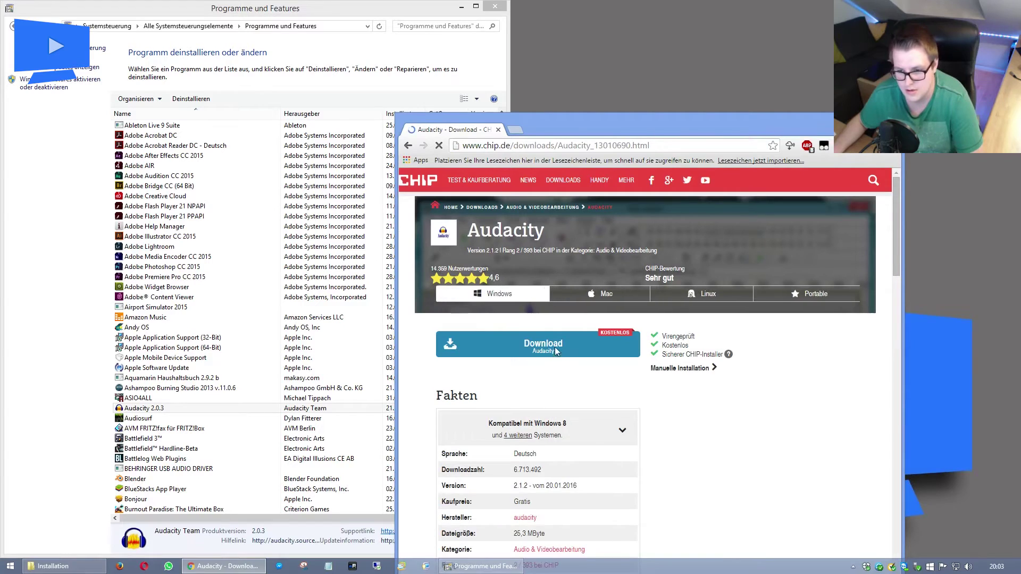
click(556, 351)
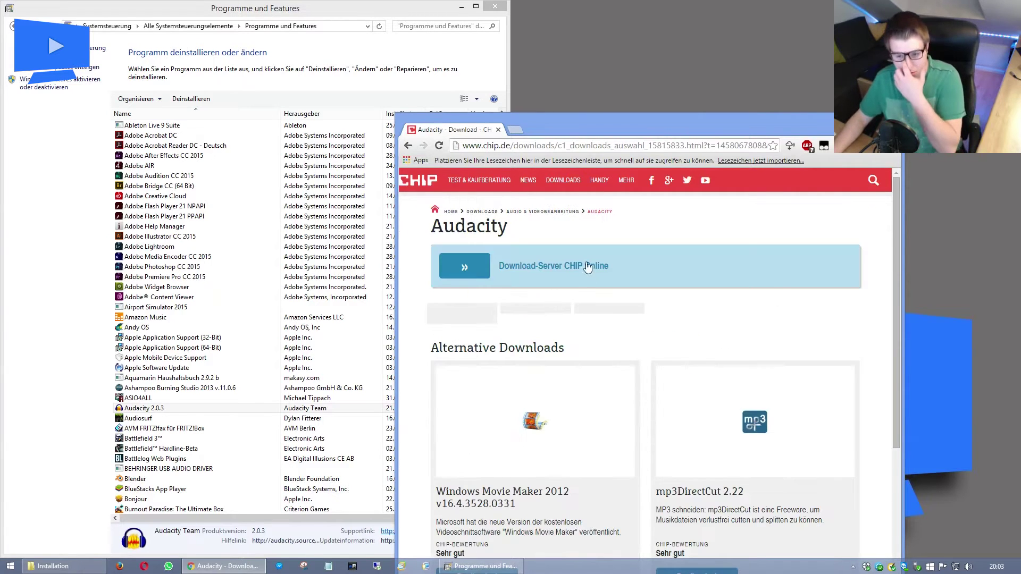
click(587, 267)
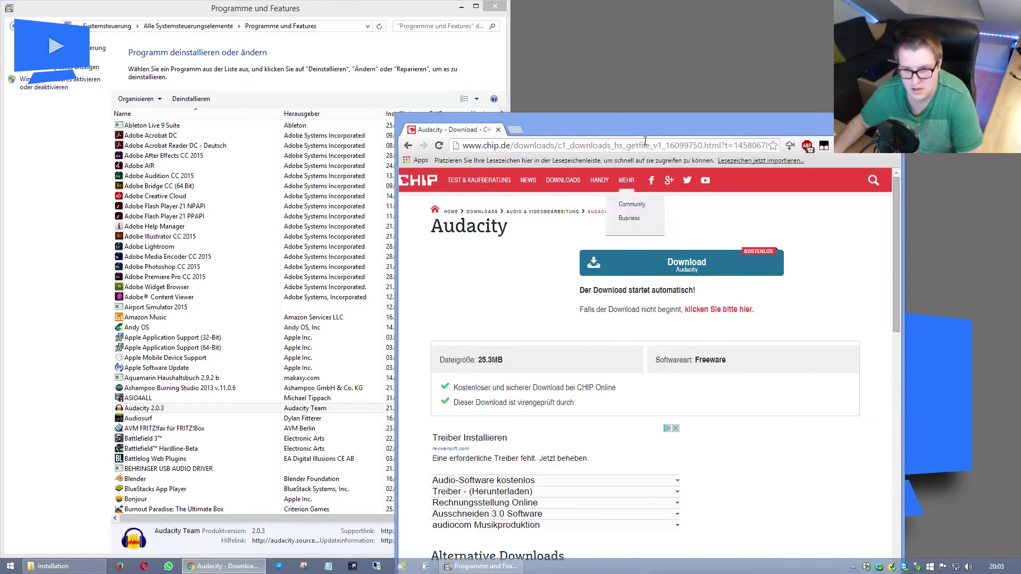
Snap Chrome left and copy the audacity-win-2.1.2 installer into the Installation folder.
drag(637, 120, 534, 5)
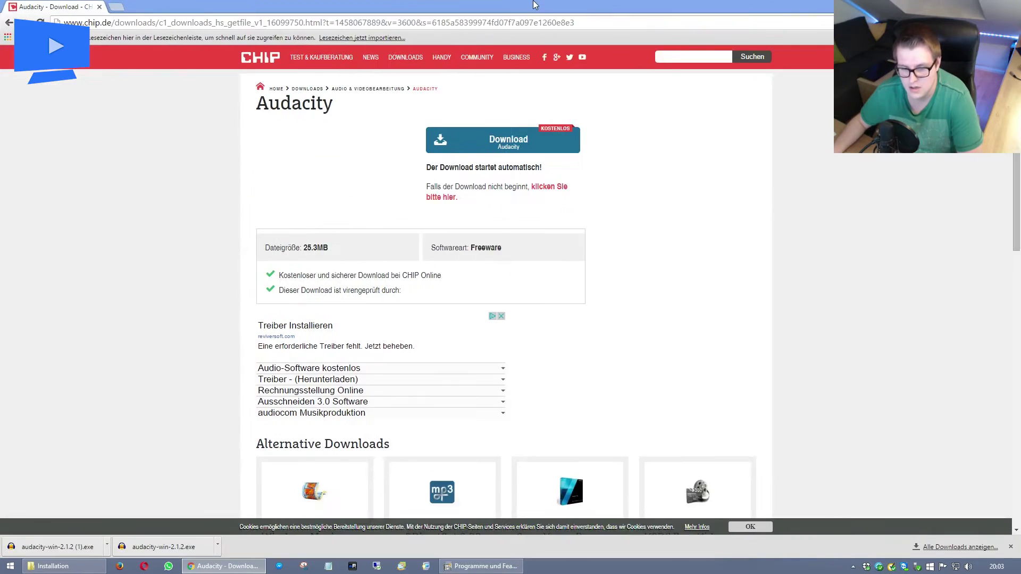
key(super+Left)
drag(213, 544, 782, 369)
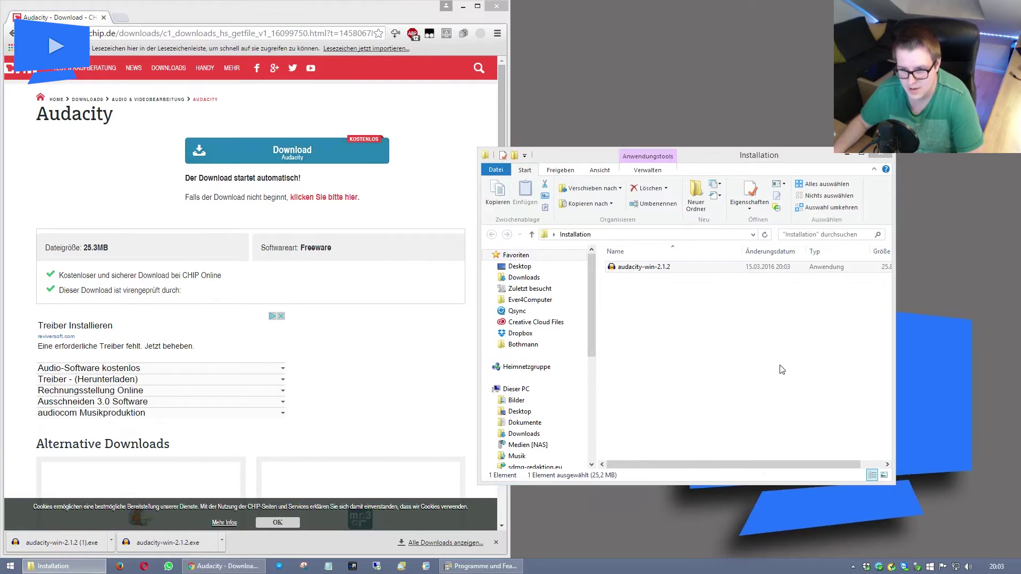
click(782, 369)
drag(628, 151, 672, 132)
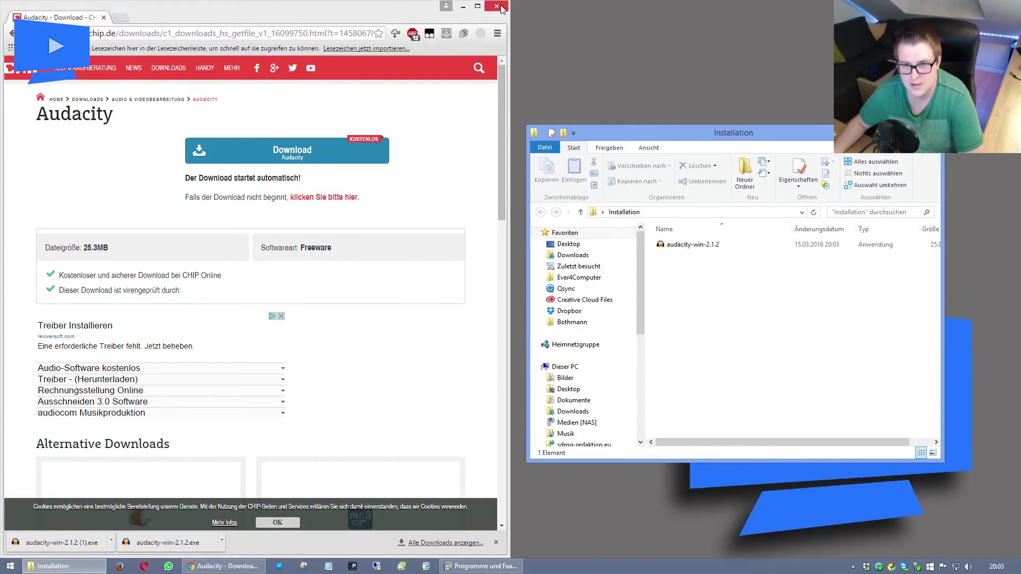
click(481, 566)
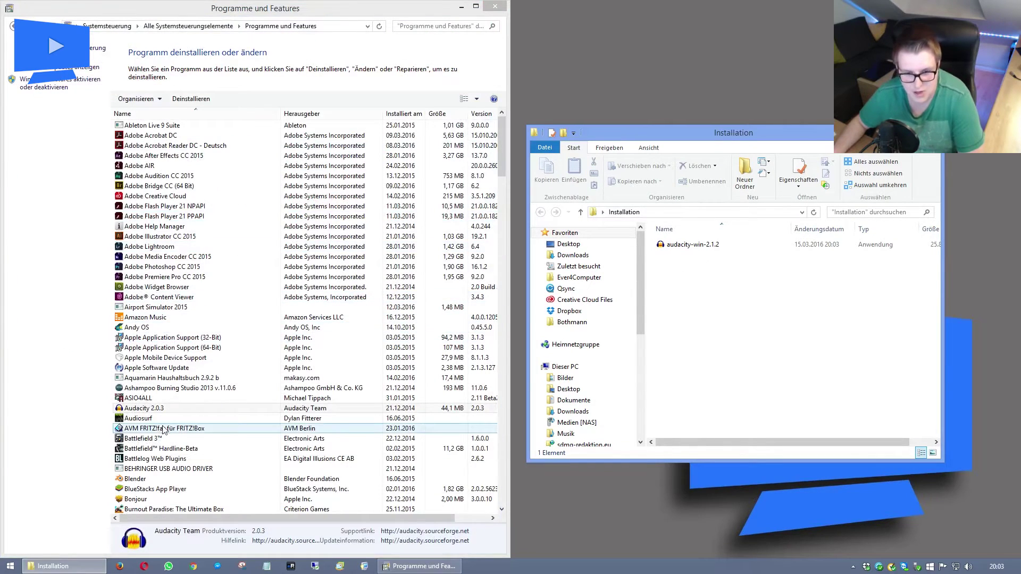
click(218, 418)
scroll(223, 432, down, 4)
scroll(223, 431, down, 15)
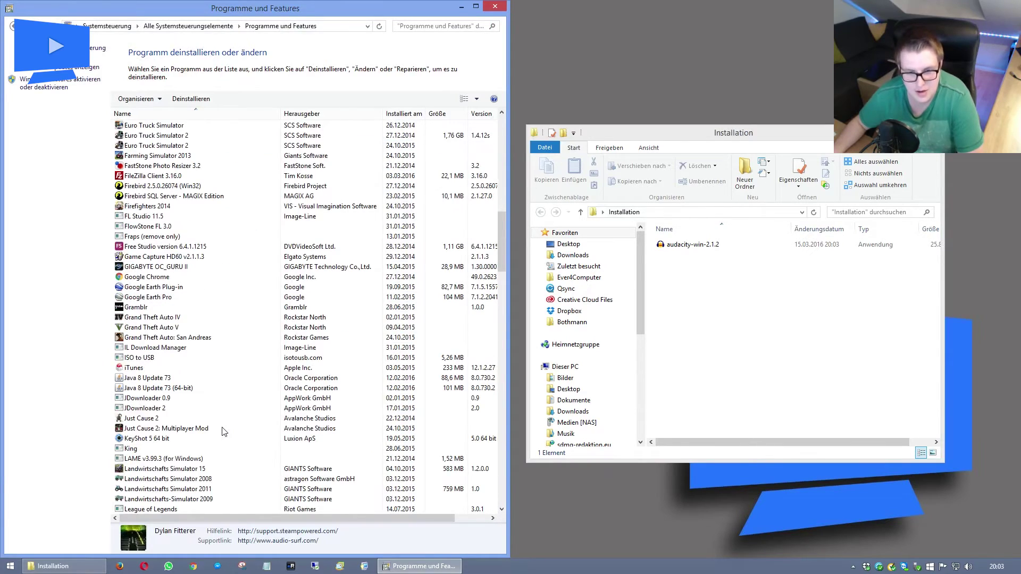
scroll(223, 432, up, 20)
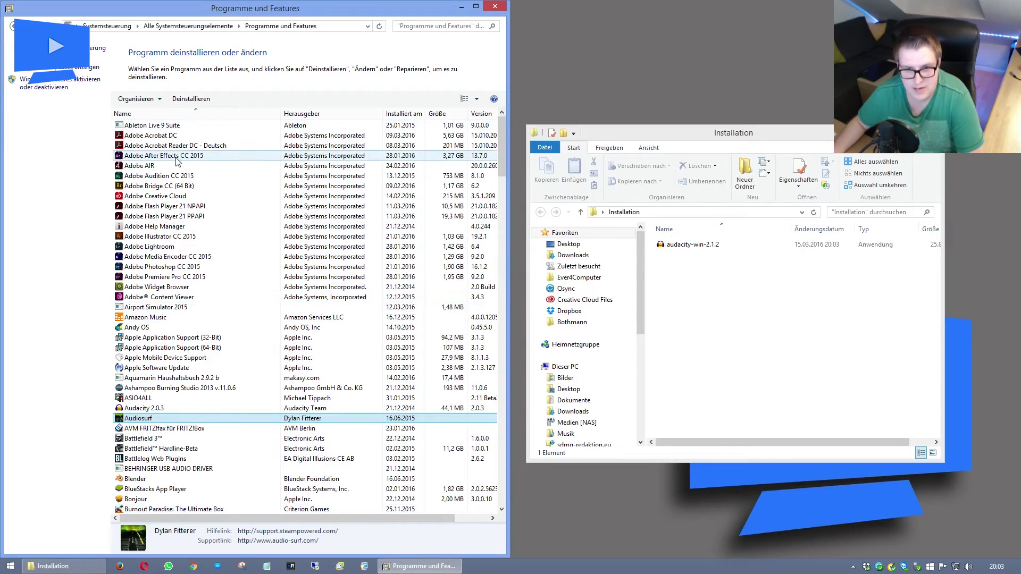
click(186, 135)
click(185, 267)
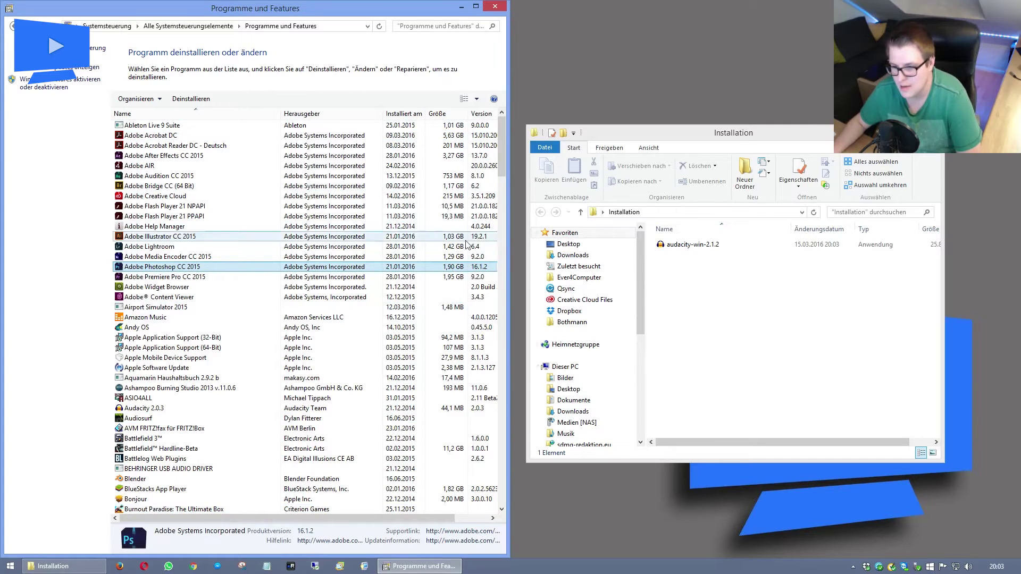
Open Installation drive Z:, browse NEU to the Tools folder and select winshutdowntimer.
drag(641, 301, 645, 387)
click(611, 396)
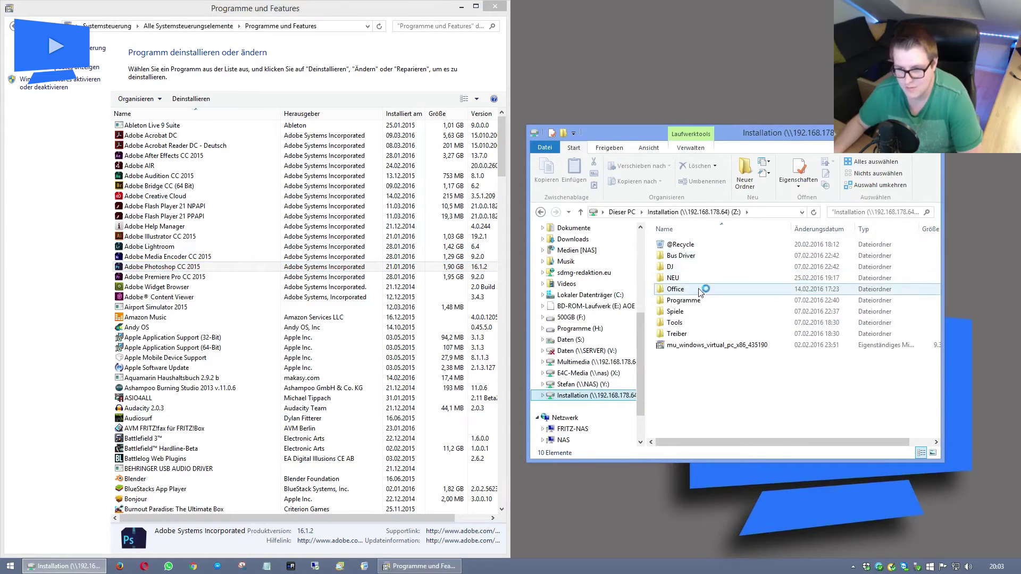
double_click(675, 277)
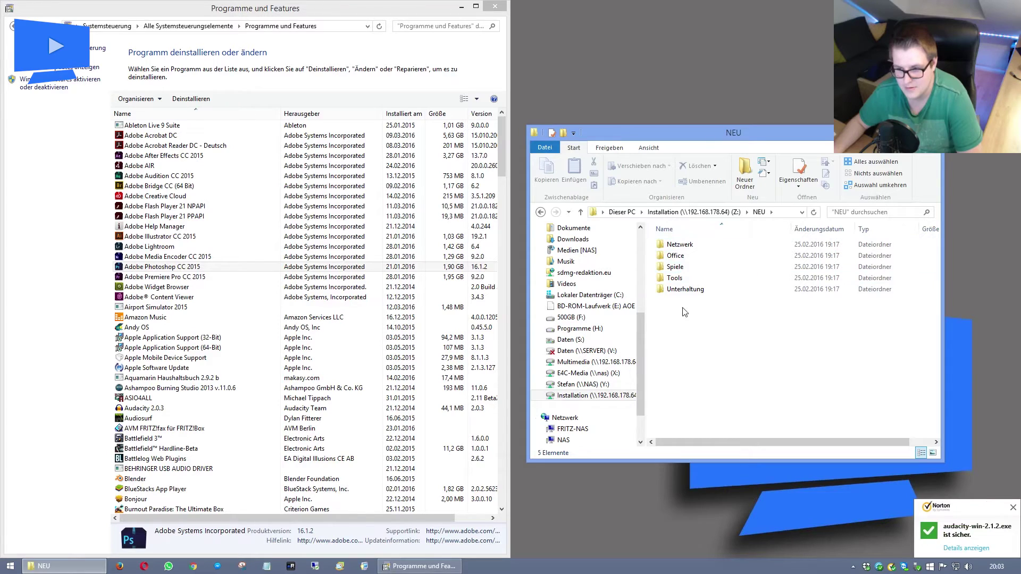
double_click(681, 290)
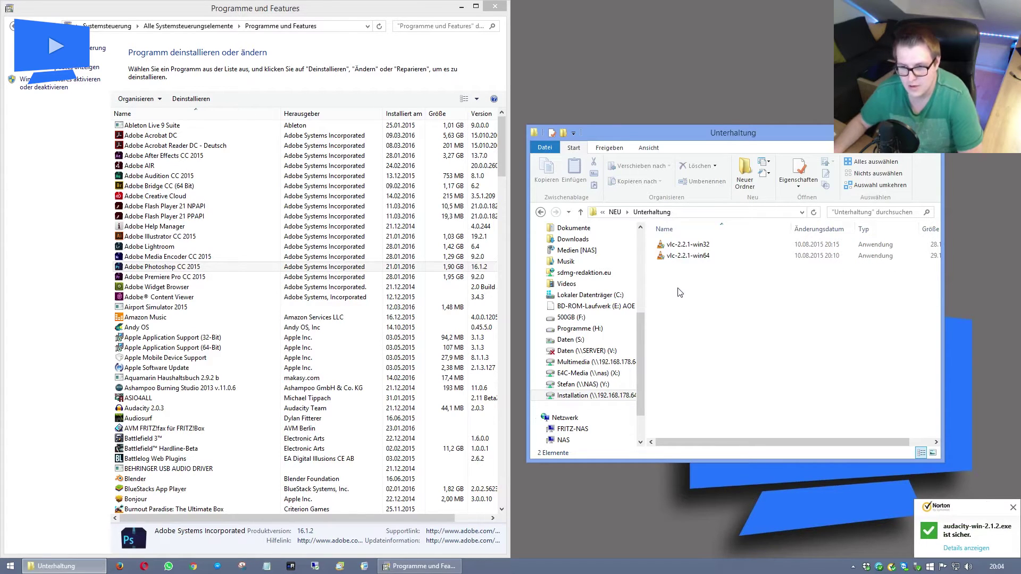
key(BackSpace)
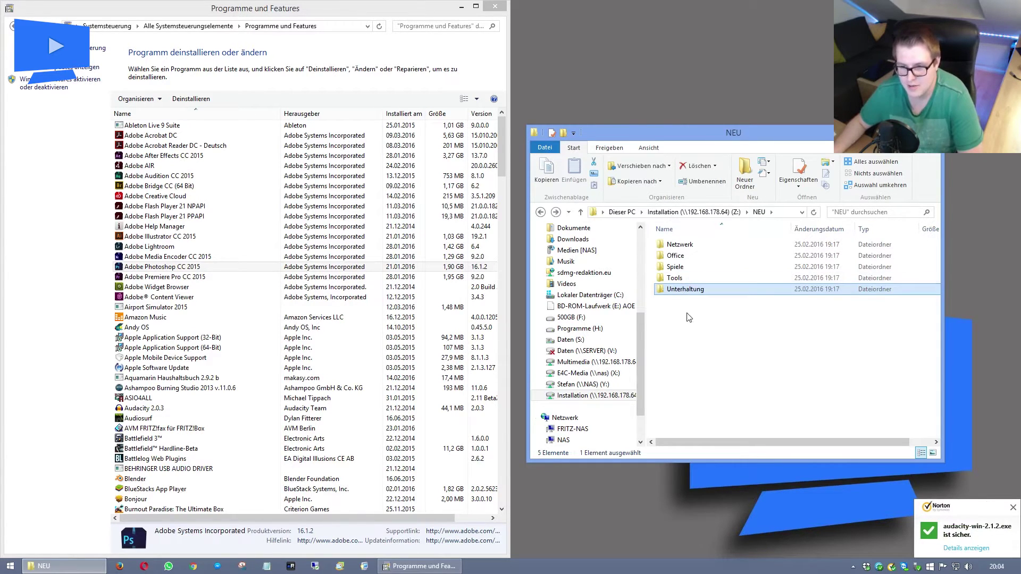
click(678, 279)
double_click(675, 278)
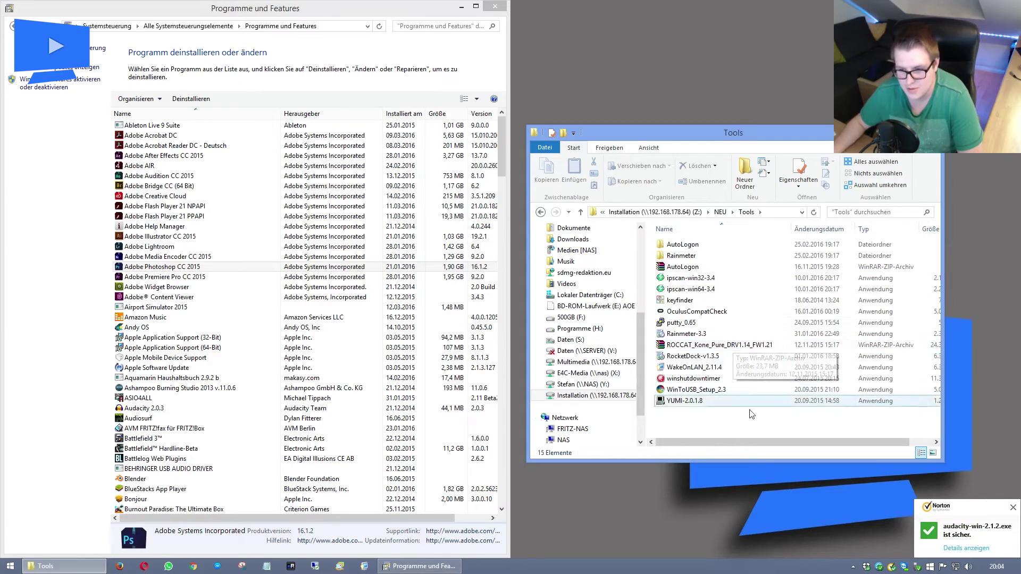
drag(697, 419, 689, 384)
click(689, 381)
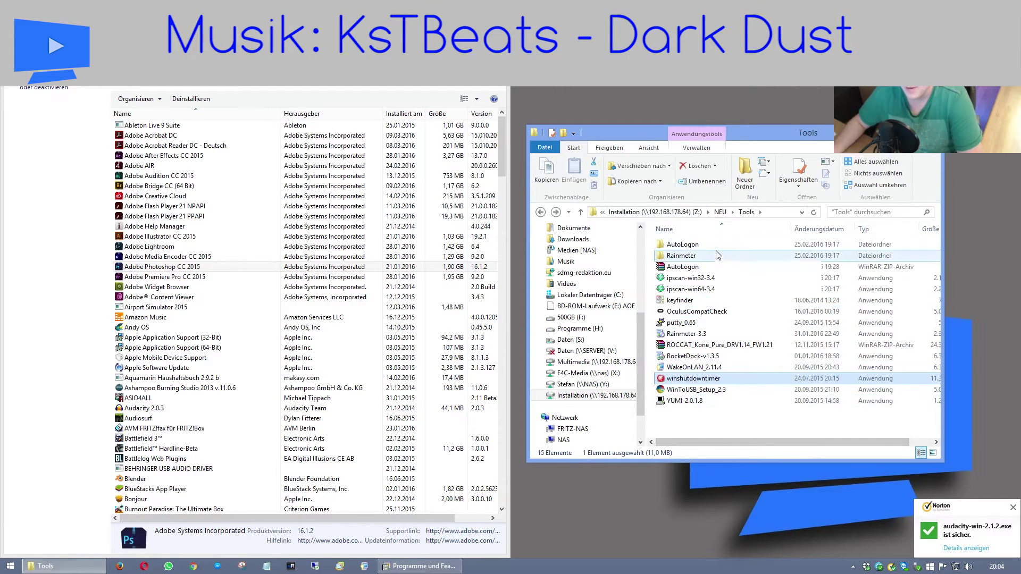
Browse the Rainmeter, AutoLogon, Netzwerk and Office folders, selecting the CreativeCloudSet-Up installer.
key(BackSpace)
double_click(675, 280)
double_click(674, 280)
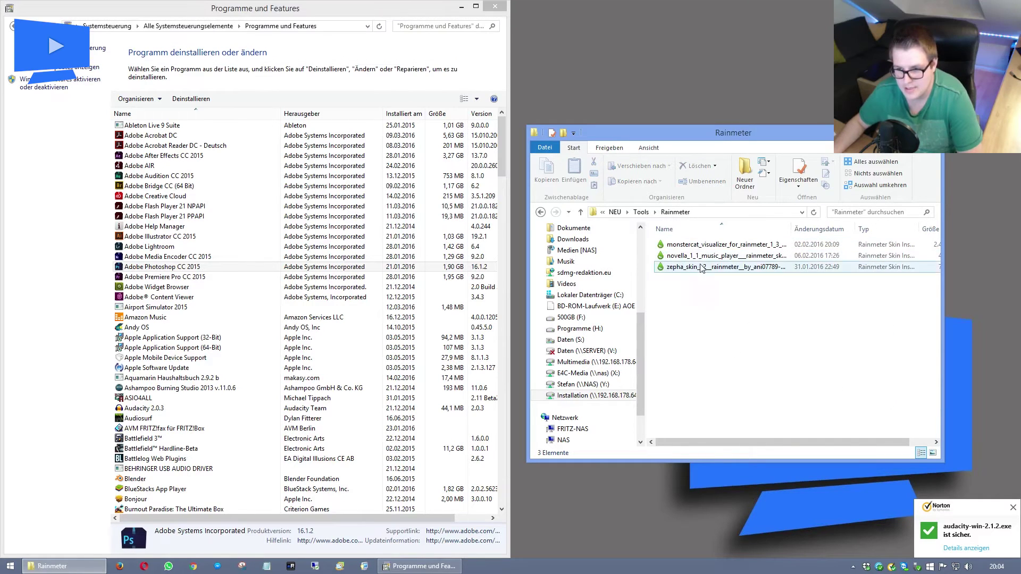
key(BackSpace)
double_click(689, 246)
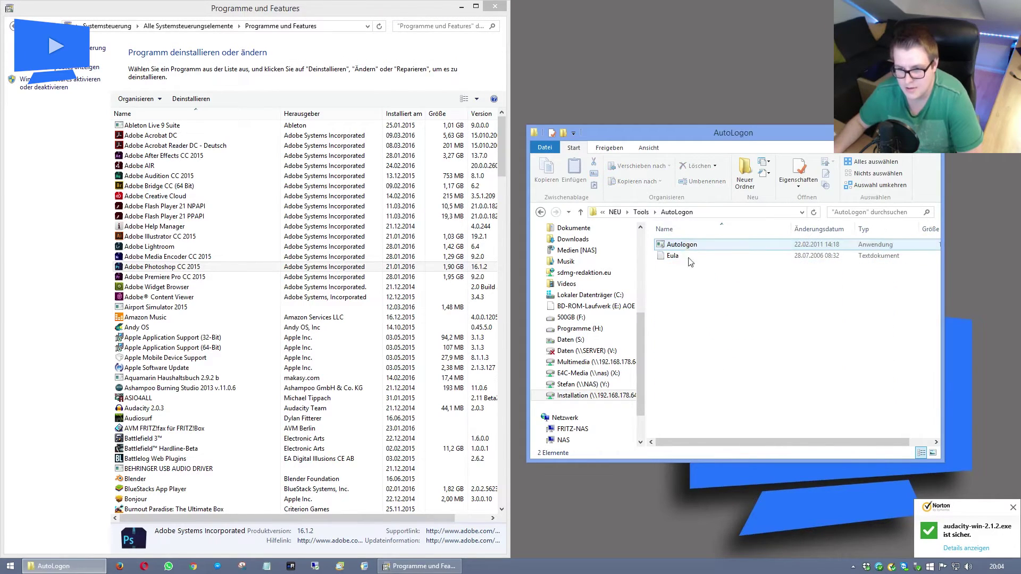
key(BackSpace)
key(BackSpace)
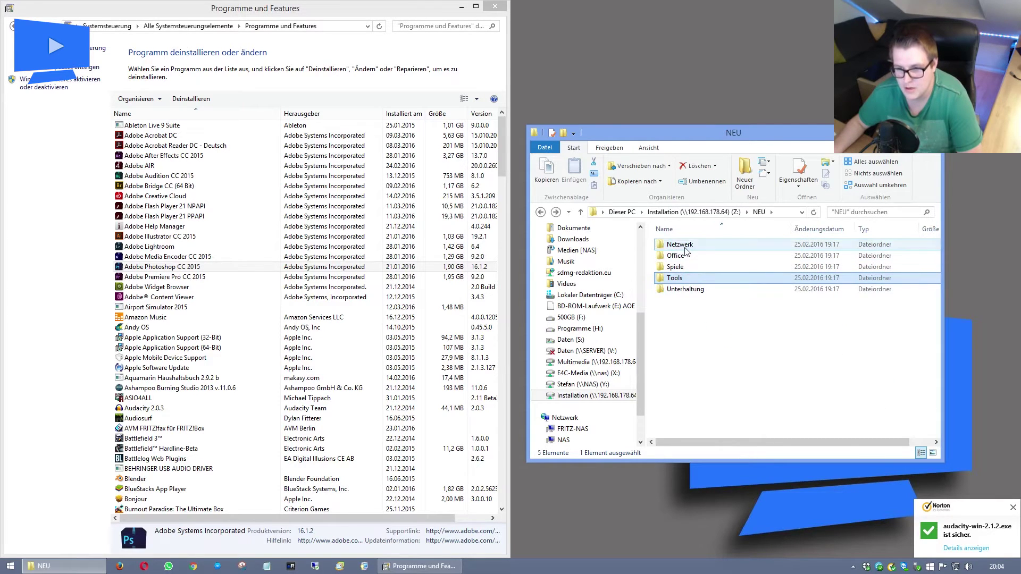
double_click(687, 245)
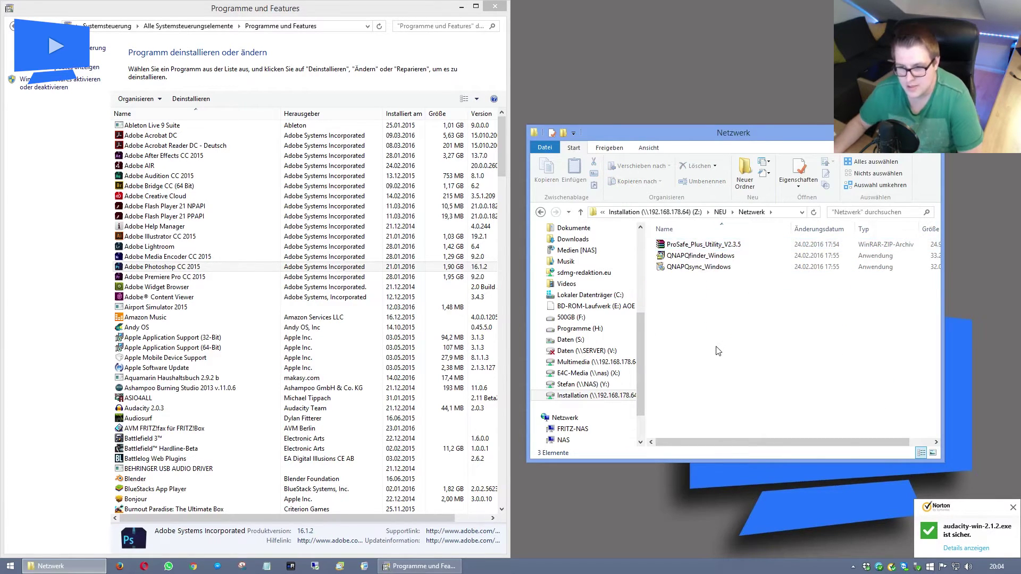
key(BackSpace)
double_click(674, 257)
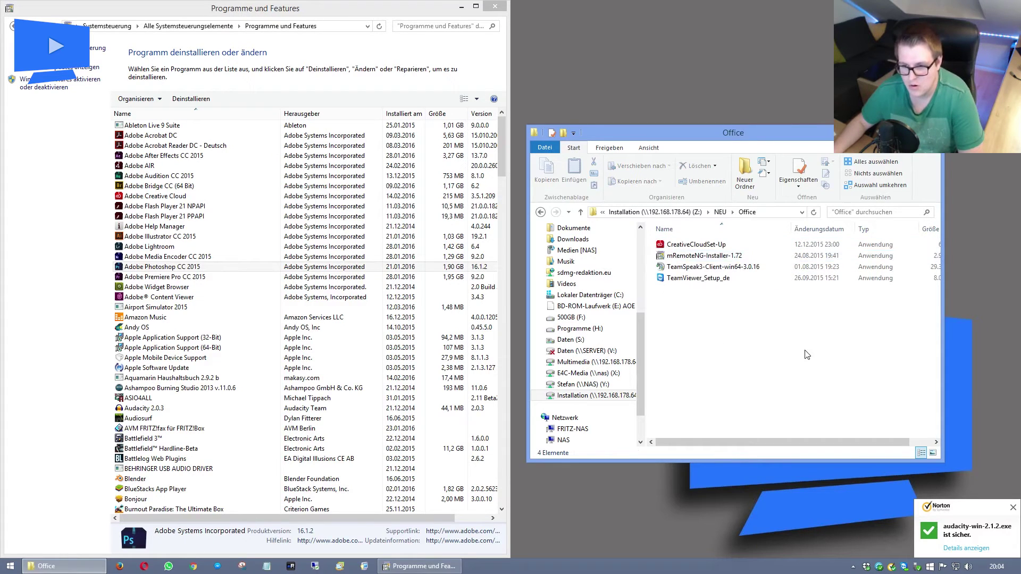
key(Up)
key(Up)
key(Up)
key(Up)
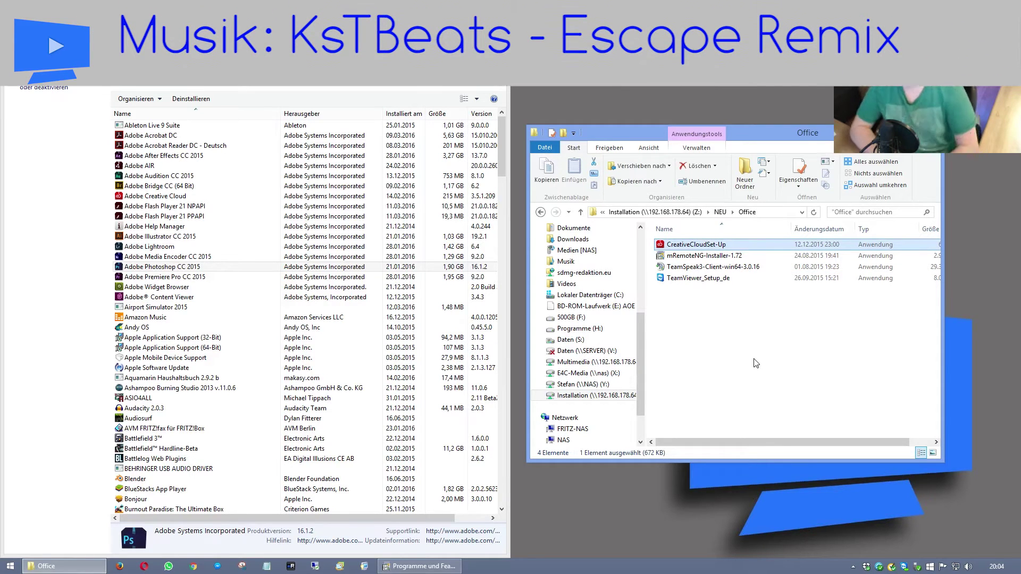
Return to the Installation drive root and close the Explorer window with Alt+F4.
key(alt+Up)
key(alt+Up)
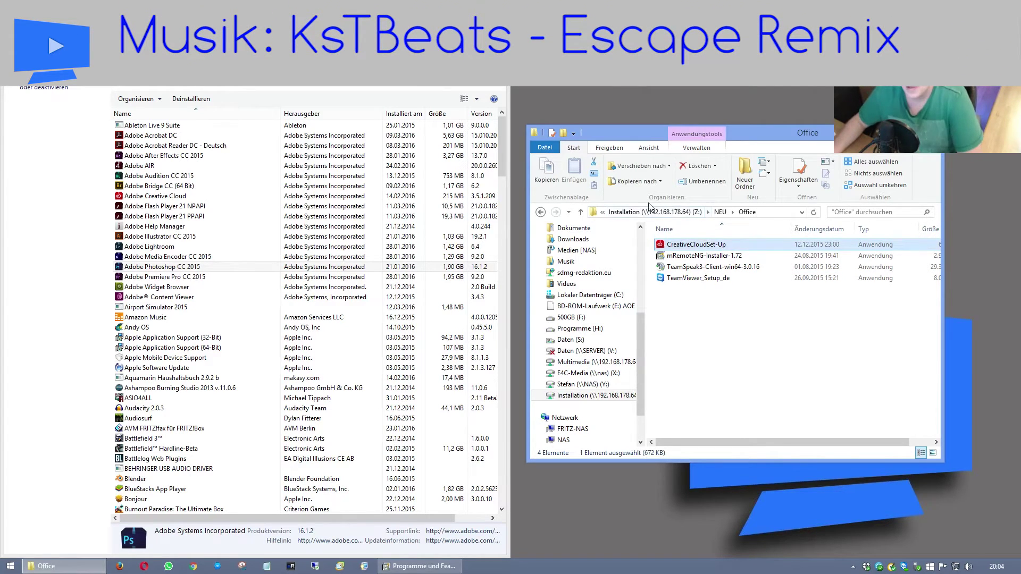
click(747, 404)
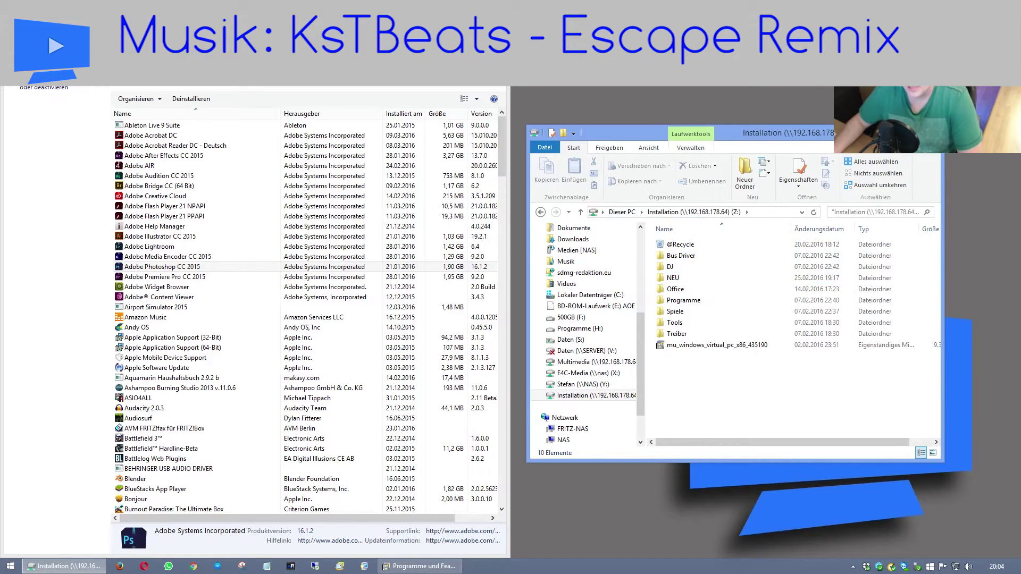
key(alt+F4)
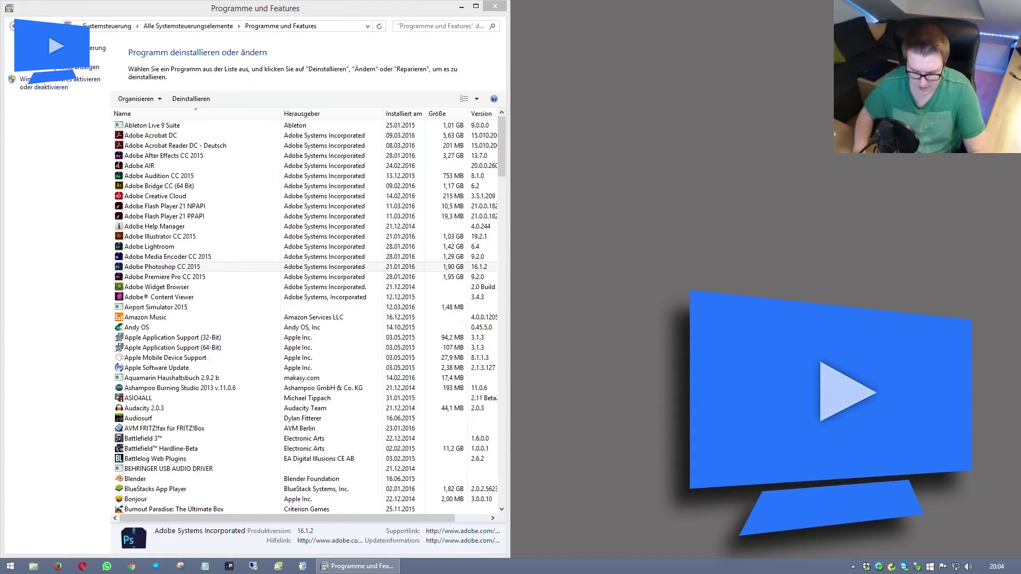
key(super)
key(super)
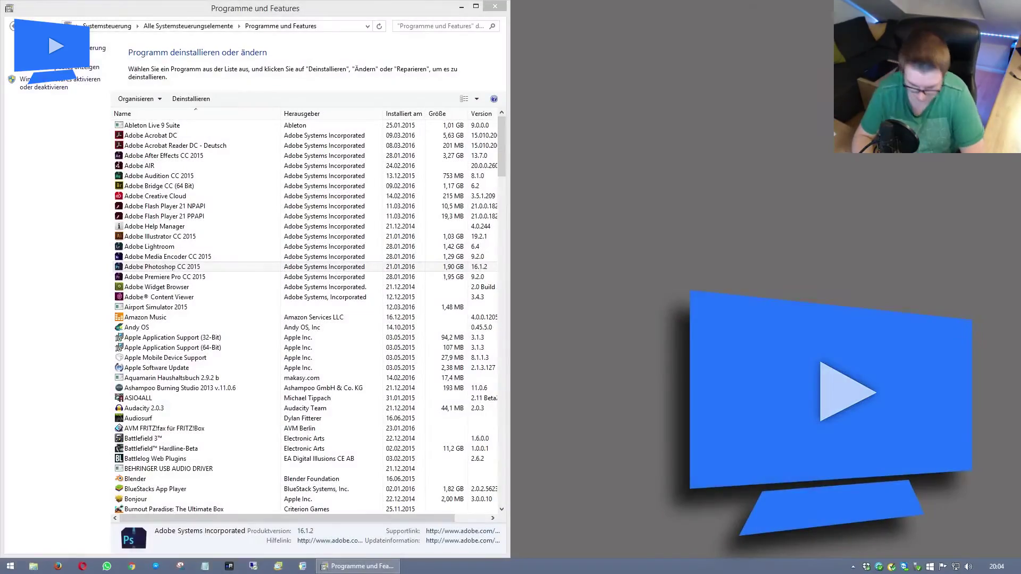
key(super)
Launch Notepad from Start search and snap it to the right half of the screen.
text(ed)
key(alt+Tab)
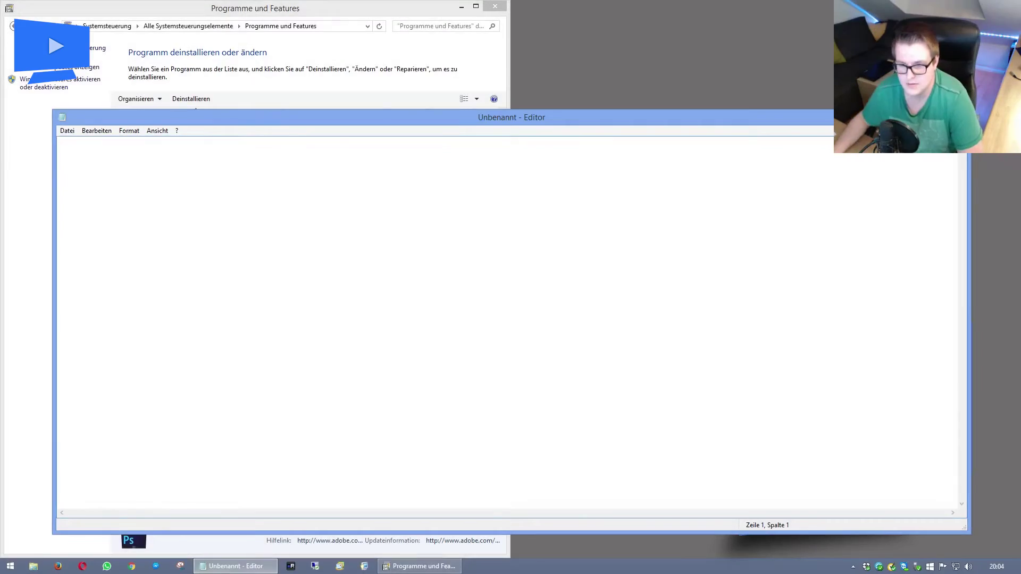
key(super+Right)
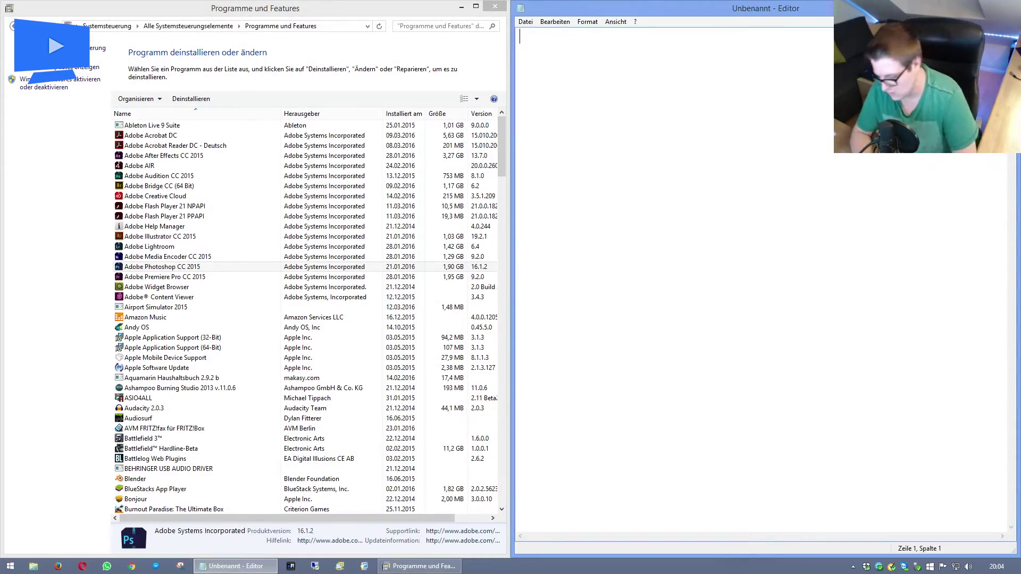
Type the header line Produkt, KEY, Account in tab-separated columns and start a new row.
text(Pro)
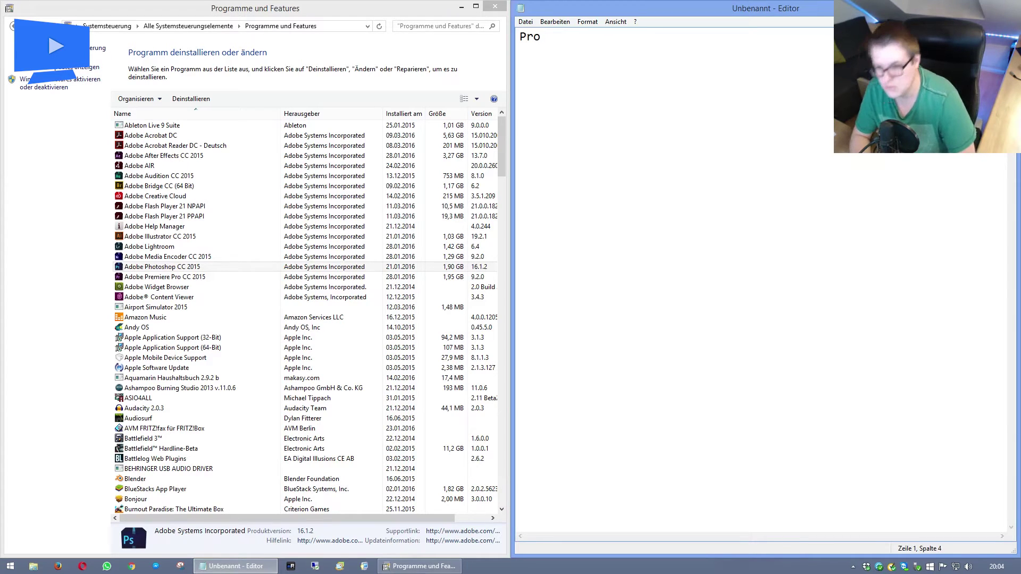
text(dukt )
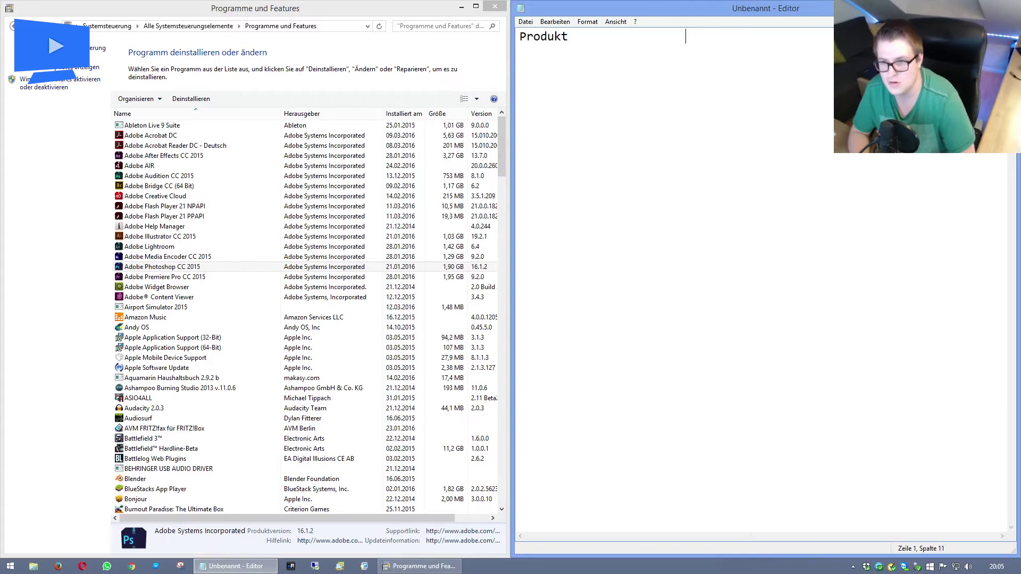
text(Account)
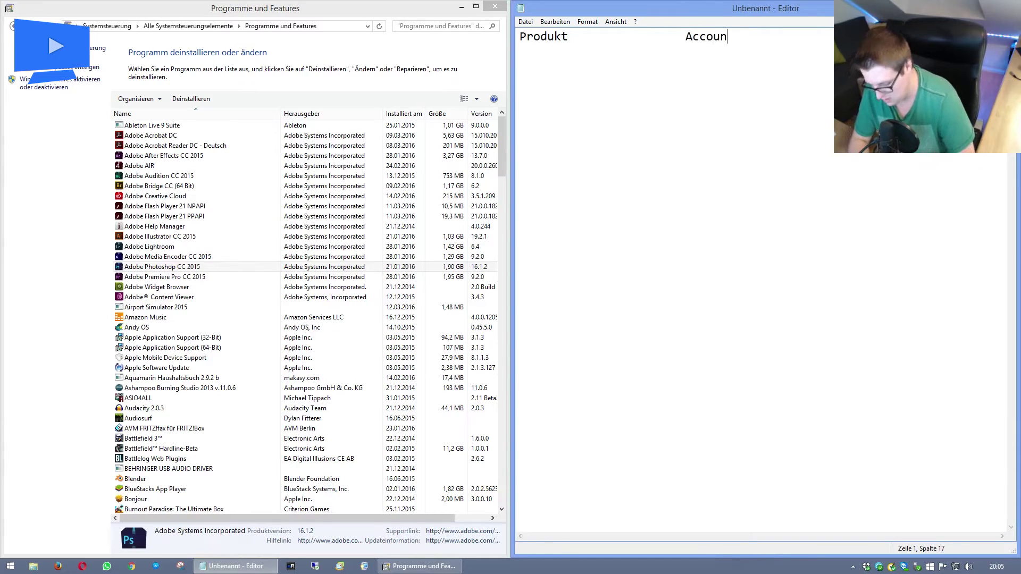
key(BackSpace)
key(BackSpace)
key(BackSpace)
key(BackSpace)
key(BackSpace)
key(BackSpace)
key(BackSpace)
key(BackSpace)
key(BackSpace)
key(BackSpace)
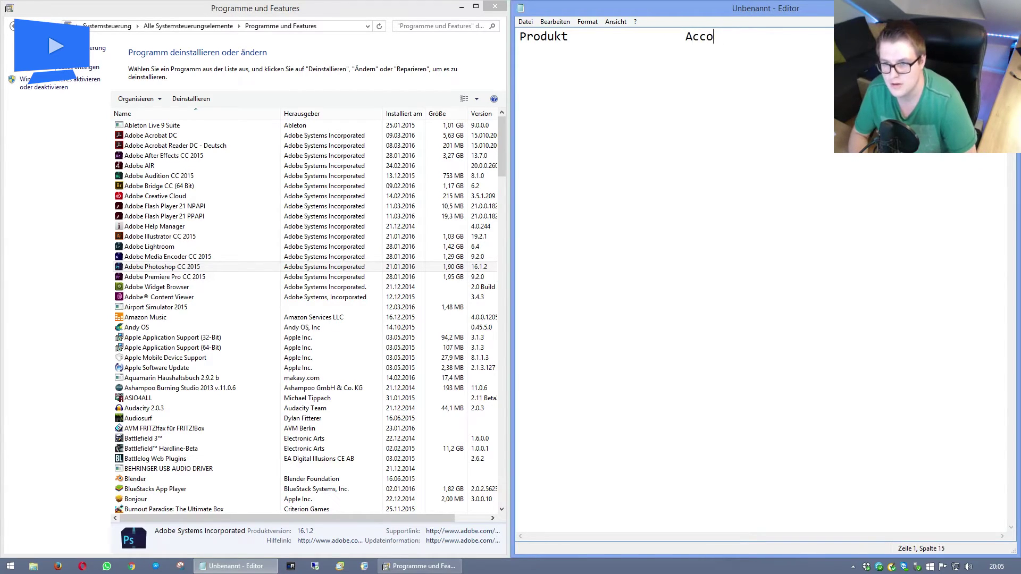
text(KEY)
key(Tab)
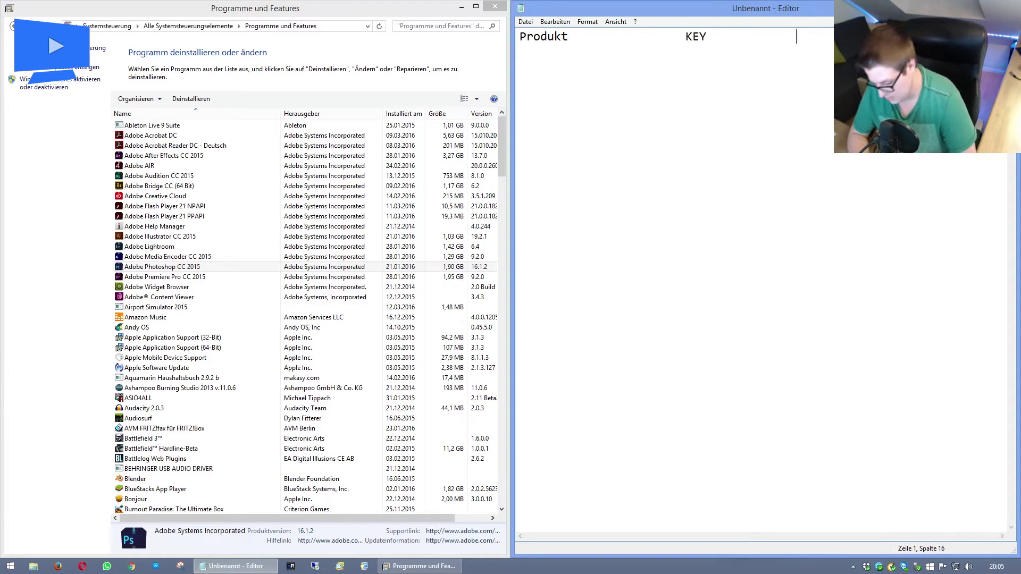
text(Acco8)
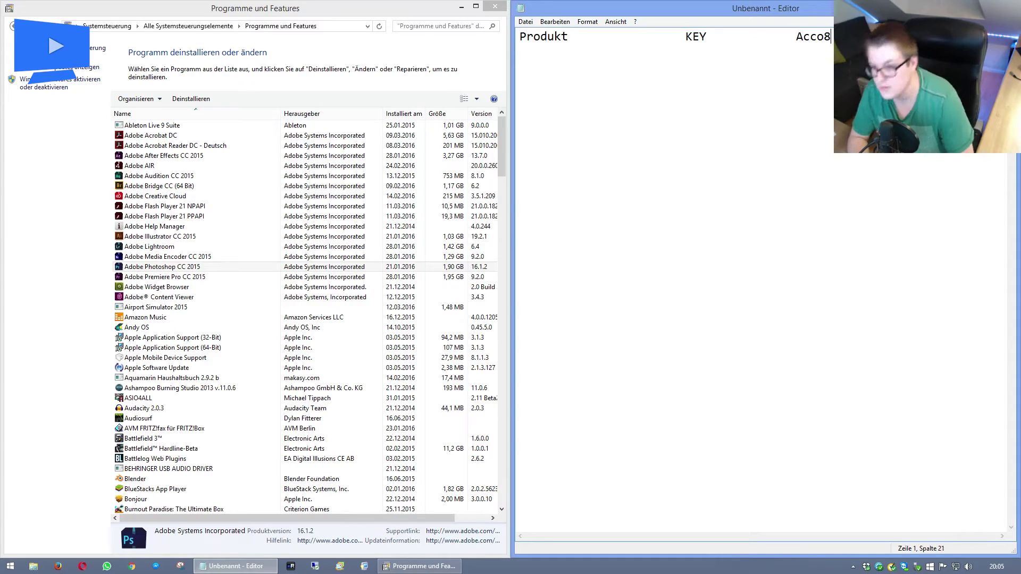
key(BackSpace)
text(un)
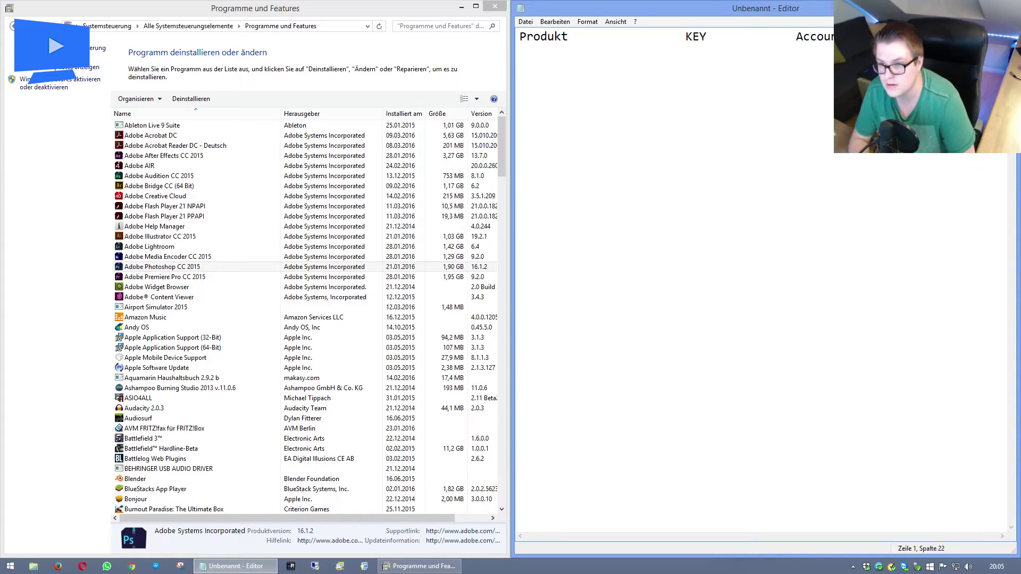
key(Return)
key(Return)
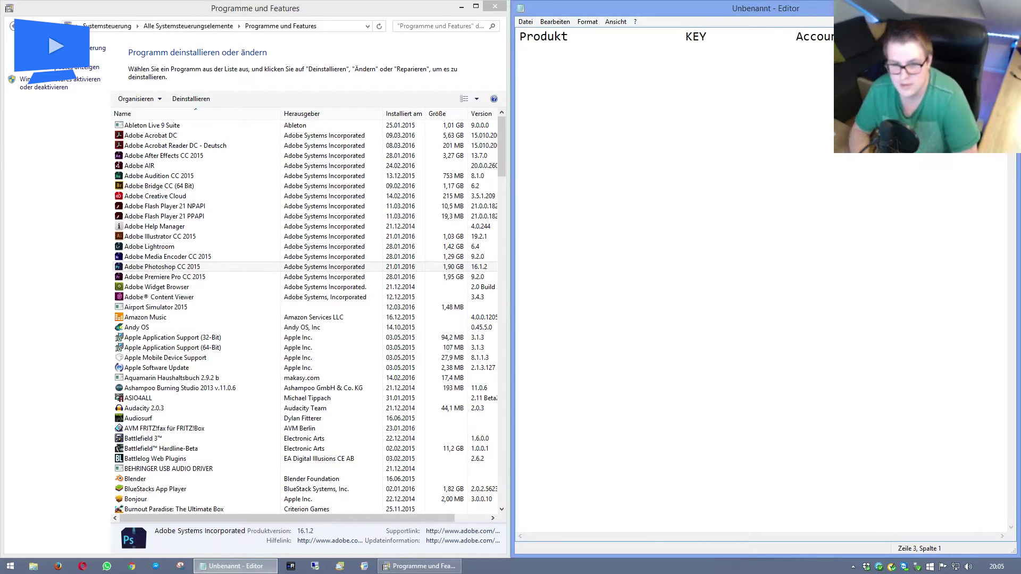
text(A)
key(BackSpace)
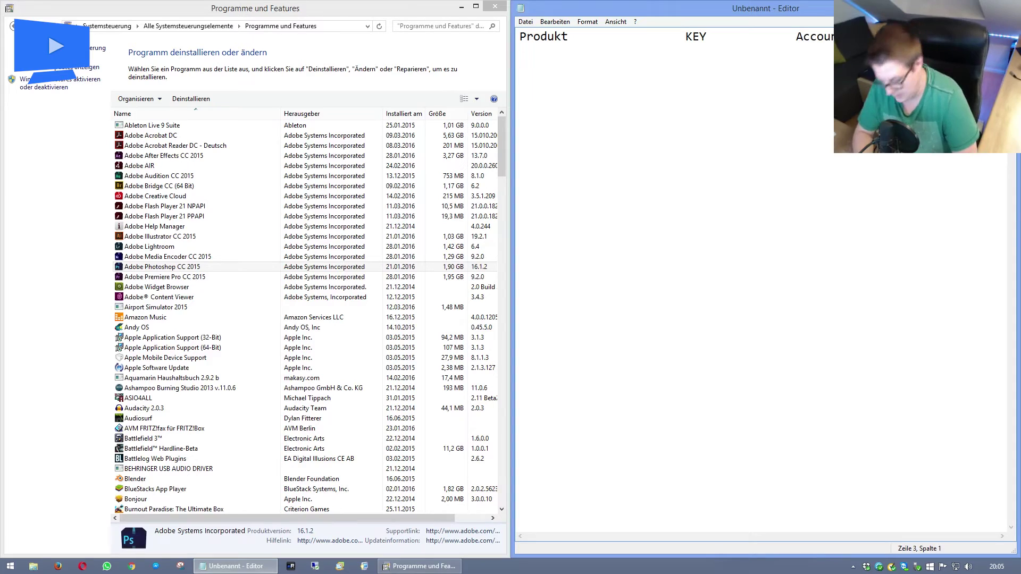
key(BackSpace)
key(BackSpace)
key(Tab)
key(Tab)
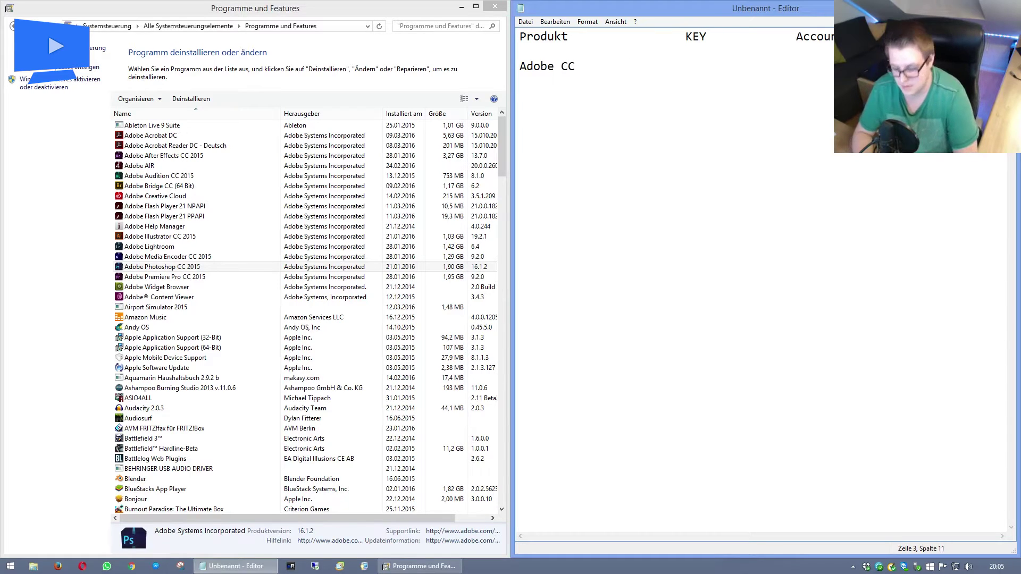
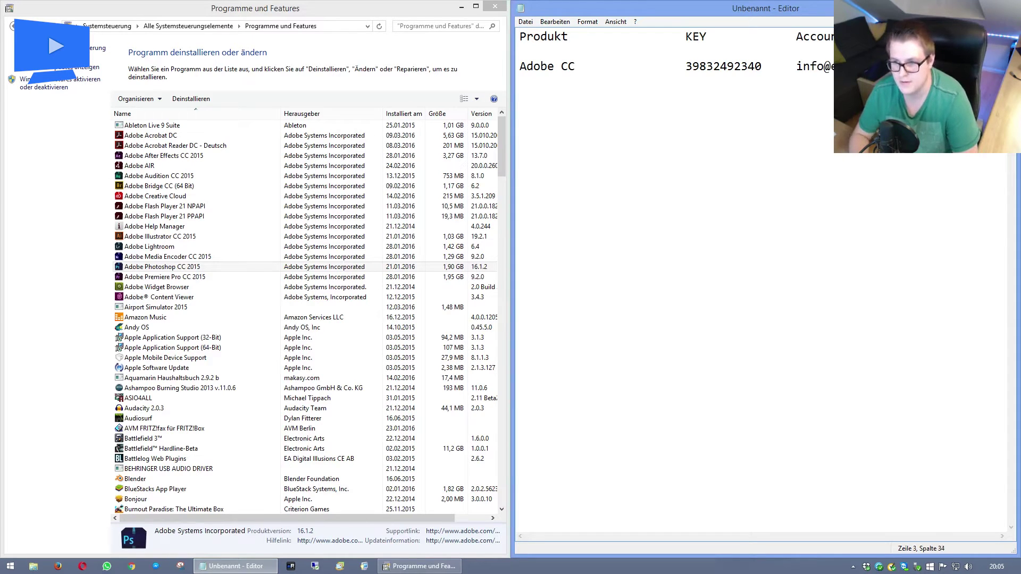
key(Return)
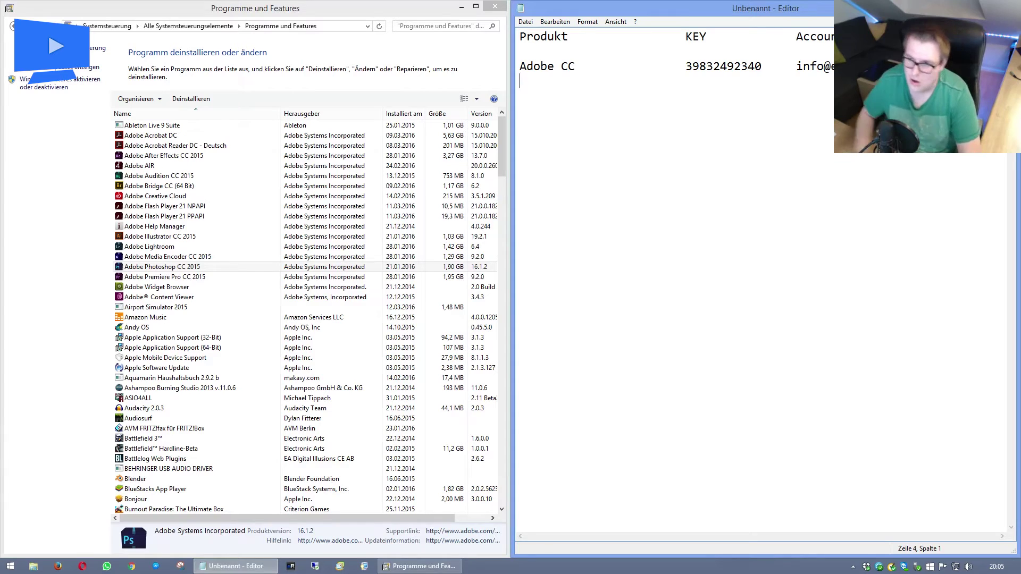
Move Notepad to the lower right and select then deselect the Adobe CC row.
mouse_move(515, 81)
mouse_down()
mouse_move(514, 36)
mouse_move(514, 65)
mouse_up()
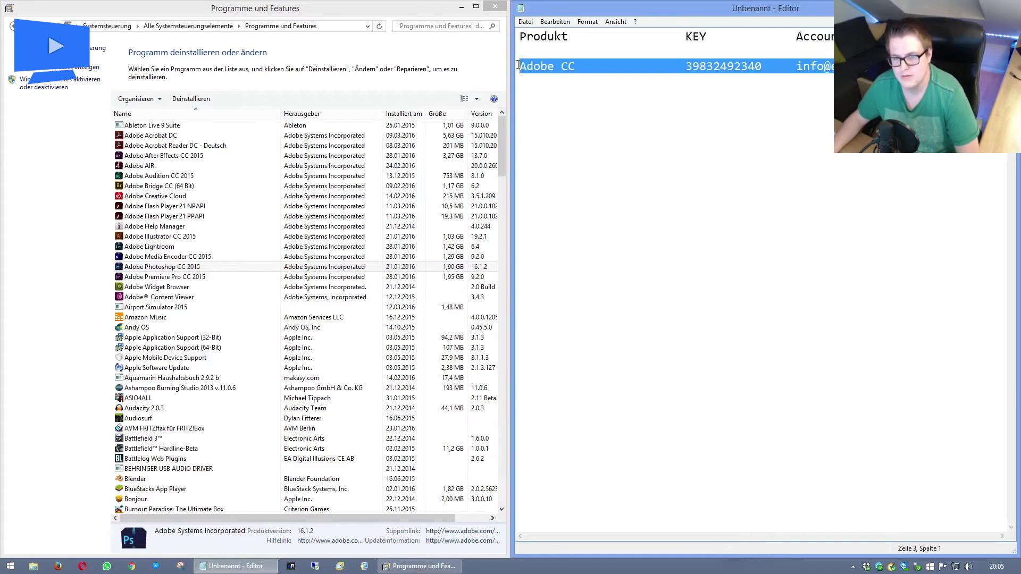
click(639, 82)
drag(588, 9, 600, 257)
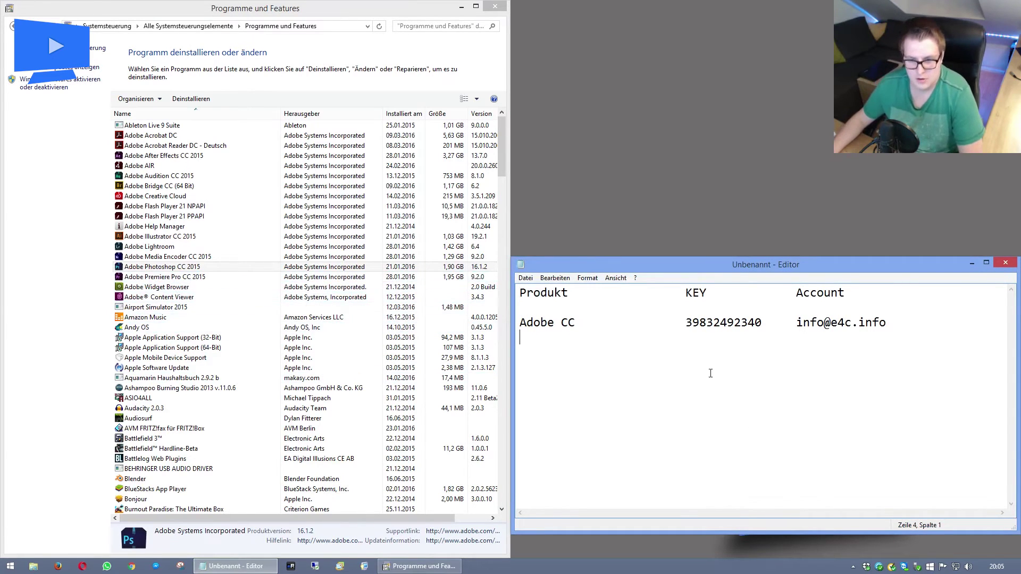
shift+click(541, 322)
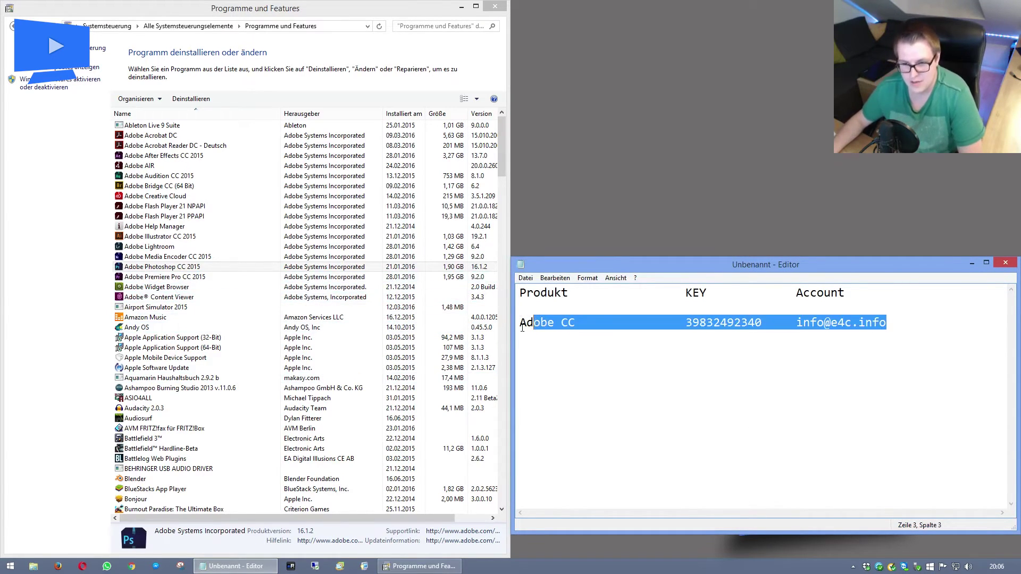
double_click(524, 322)
drag(524, 322, 888, 330)
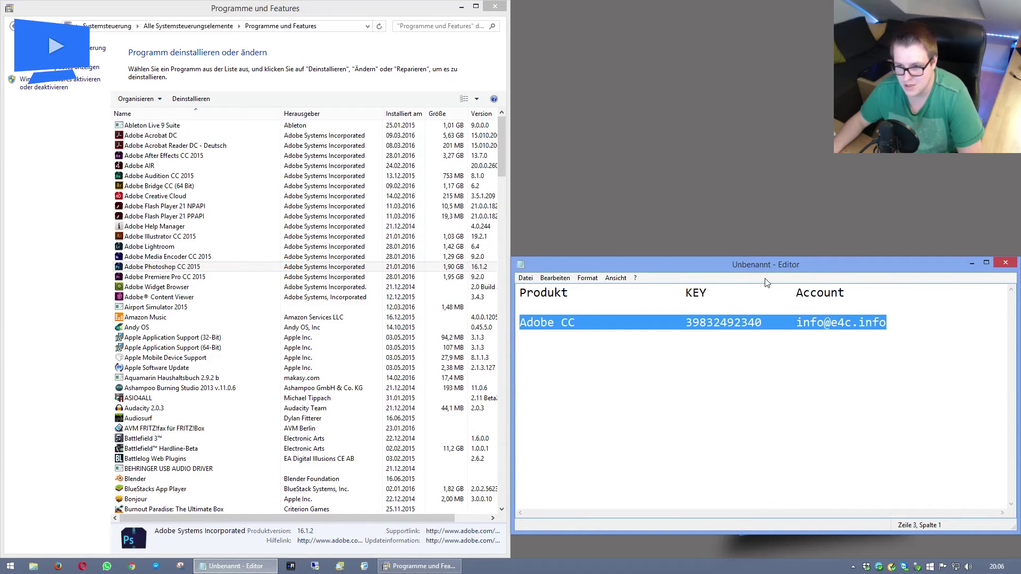
click(775, 373)
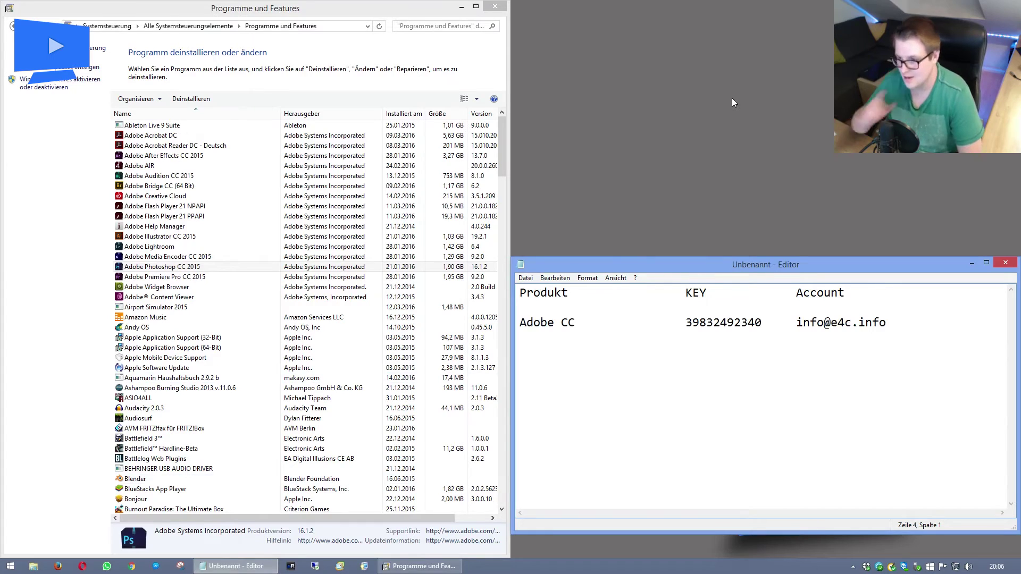
Select Adobe After Effects CC 2015 in the Programs and Features list.
click(245, 157)
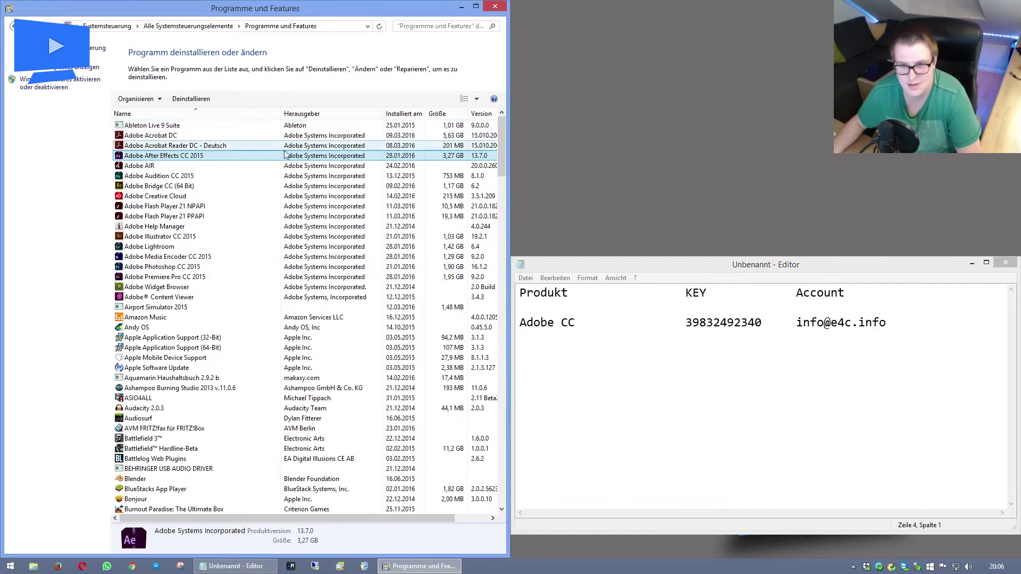
scroll(218, 290, down, 11)
scroll(215, 291, up, 11)
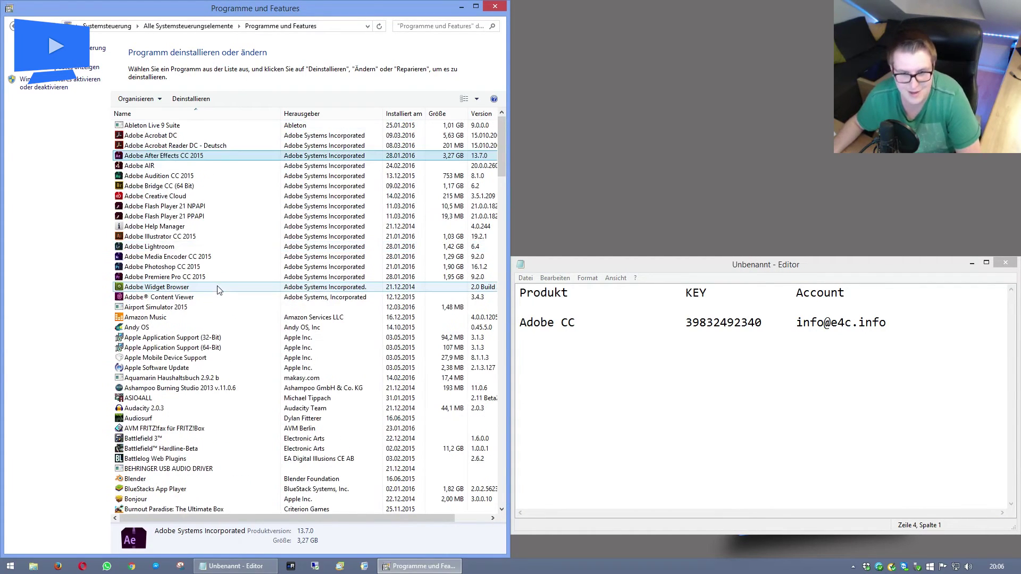